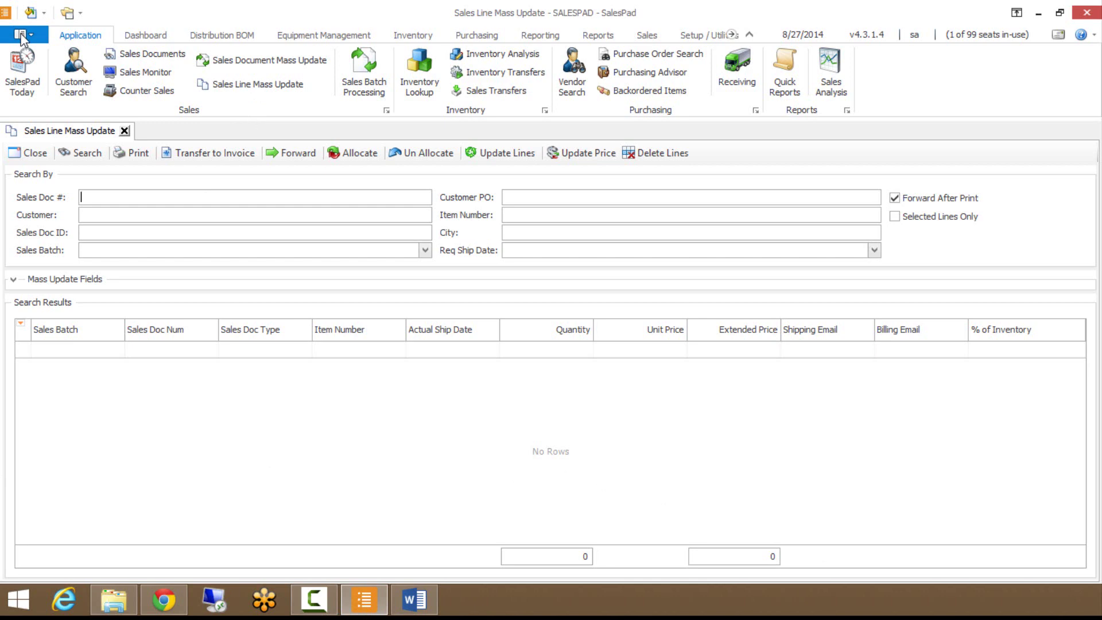
- Open the Security Editor, enlarge the Misc permissions grid, and select Price Source Exclusion List
click(21, 36)
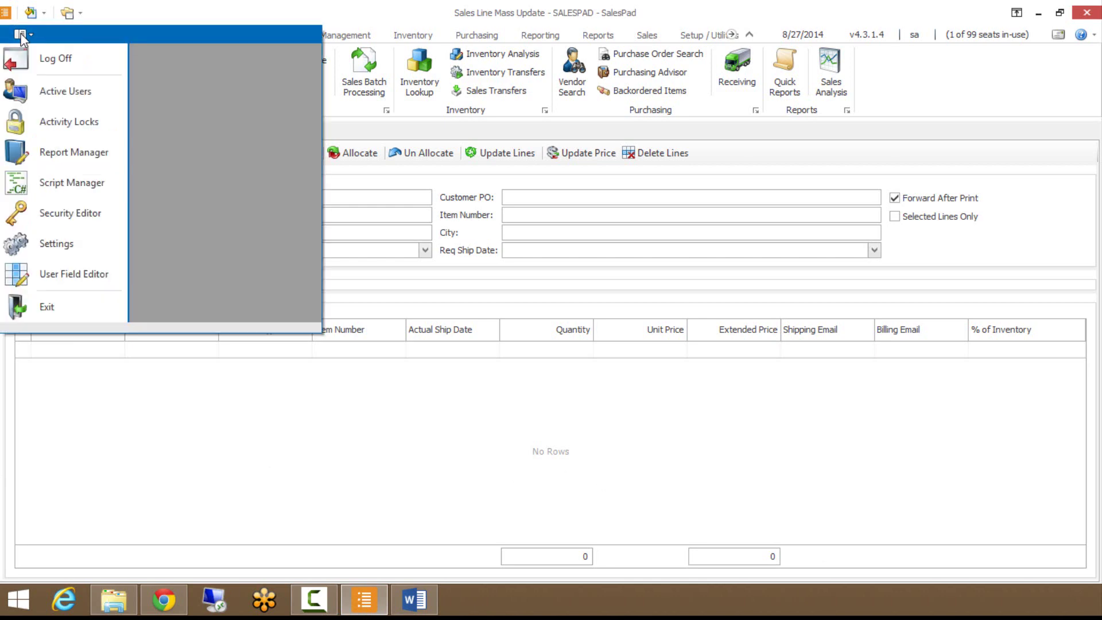
click(84, 226)
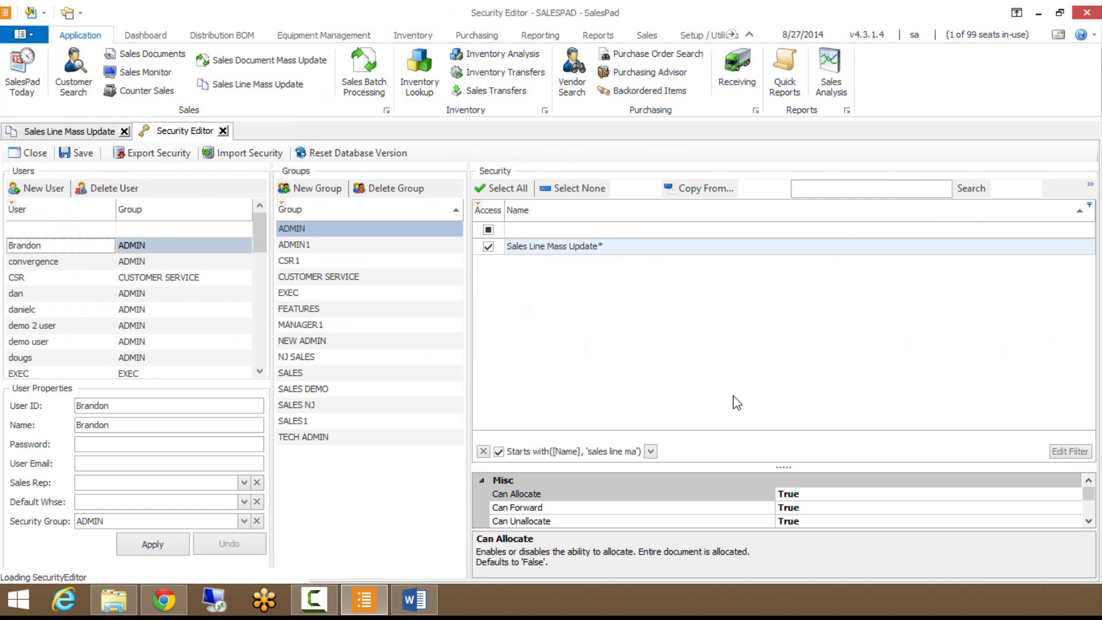
mouse_move(783, 468)
mouse_down()
mouse_move(758, 274)
mouse_move(782, 302)
mouse_up()
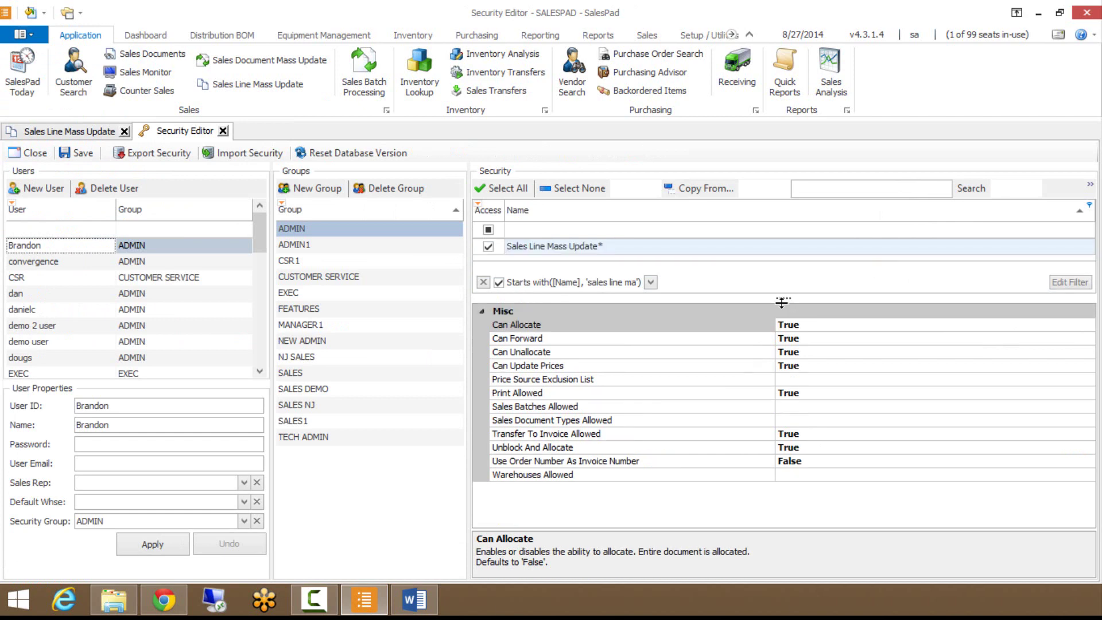
drag(781, 303, 781, 314)
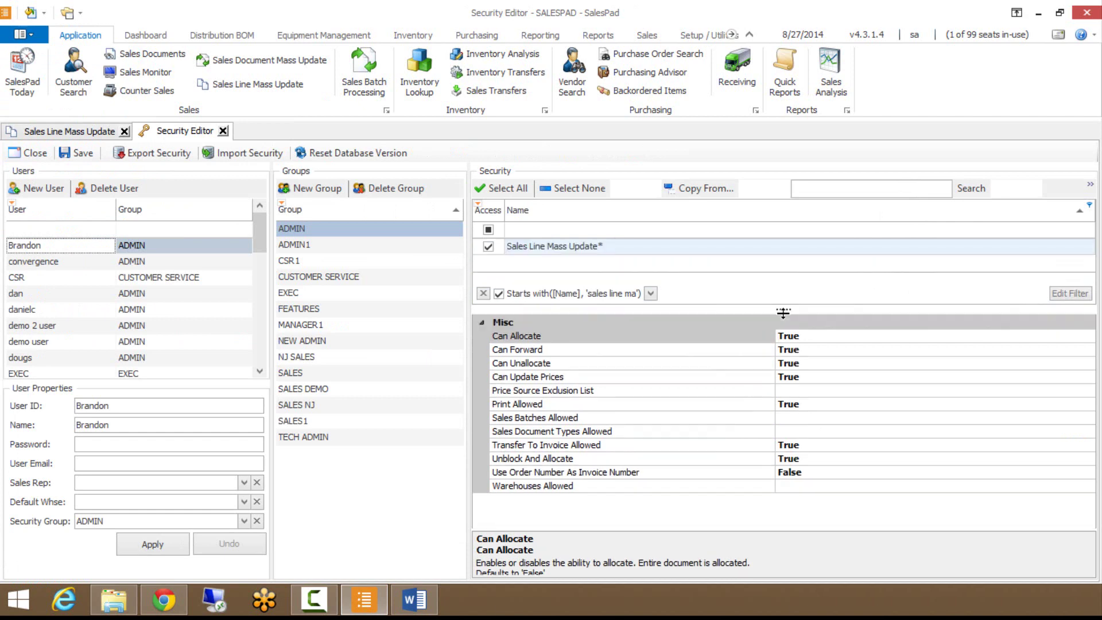
click(543, 391)
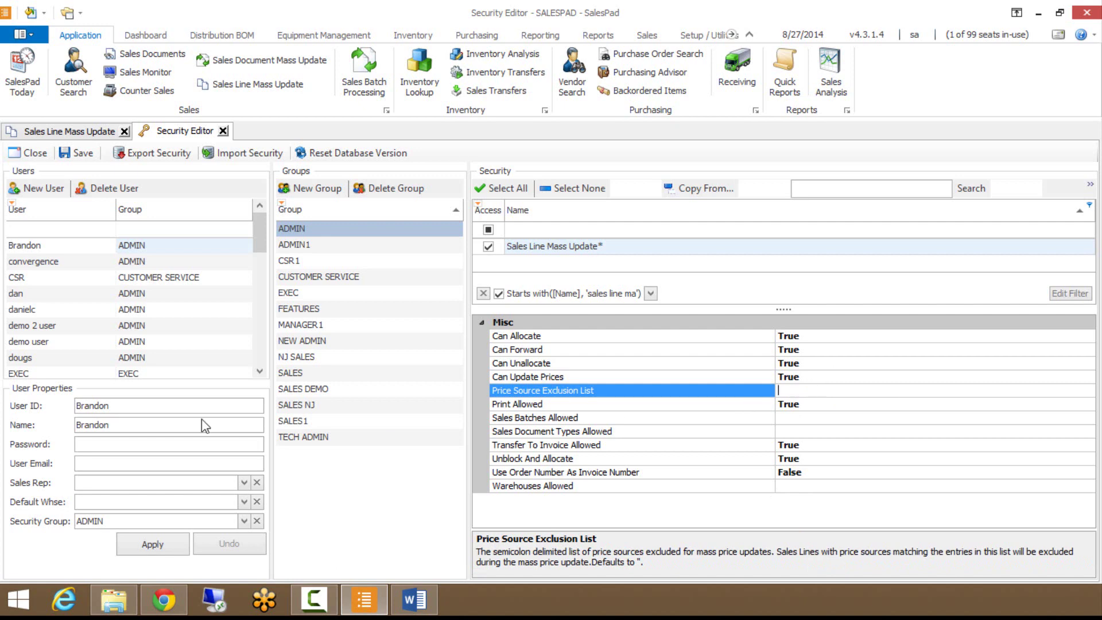
click(564, 377)
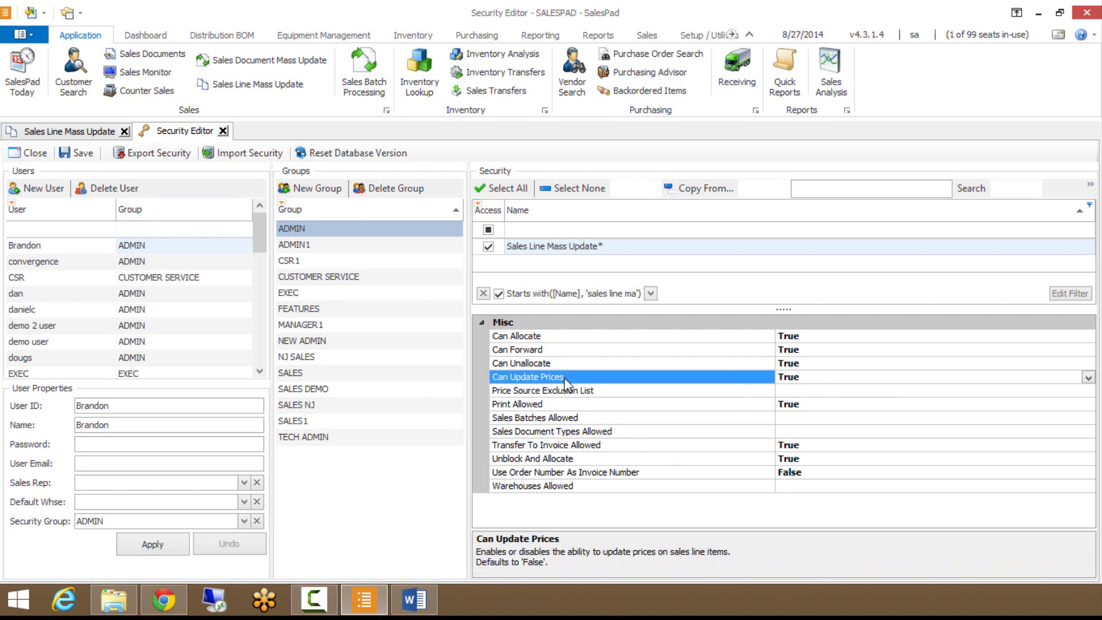
click(567, 394)
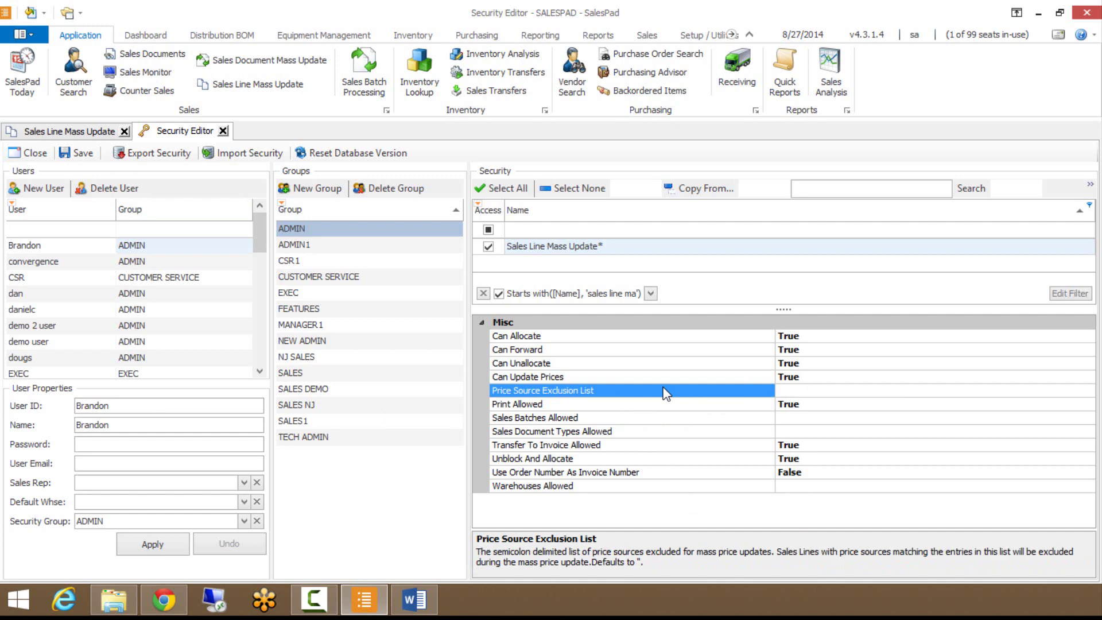
click(559, 419)
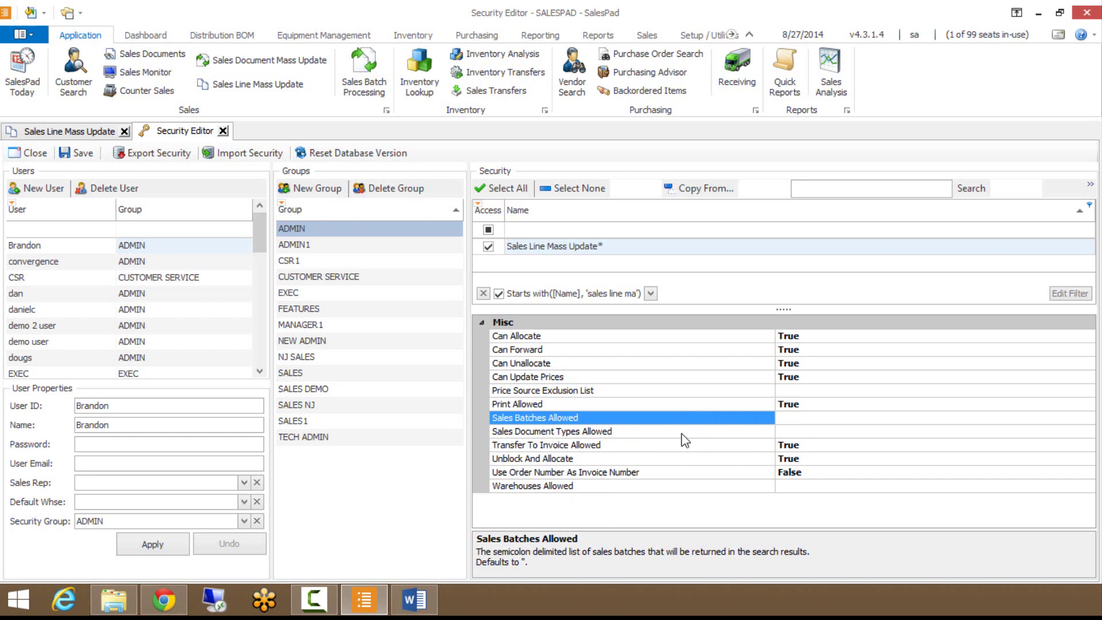
click(650, 434)
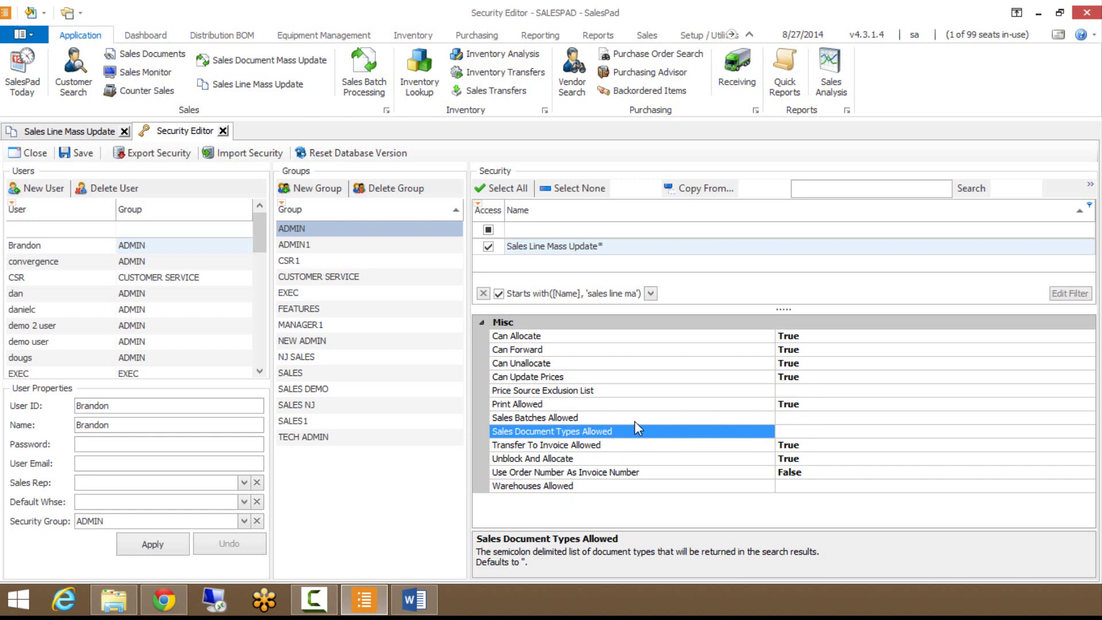
click(618, 486)
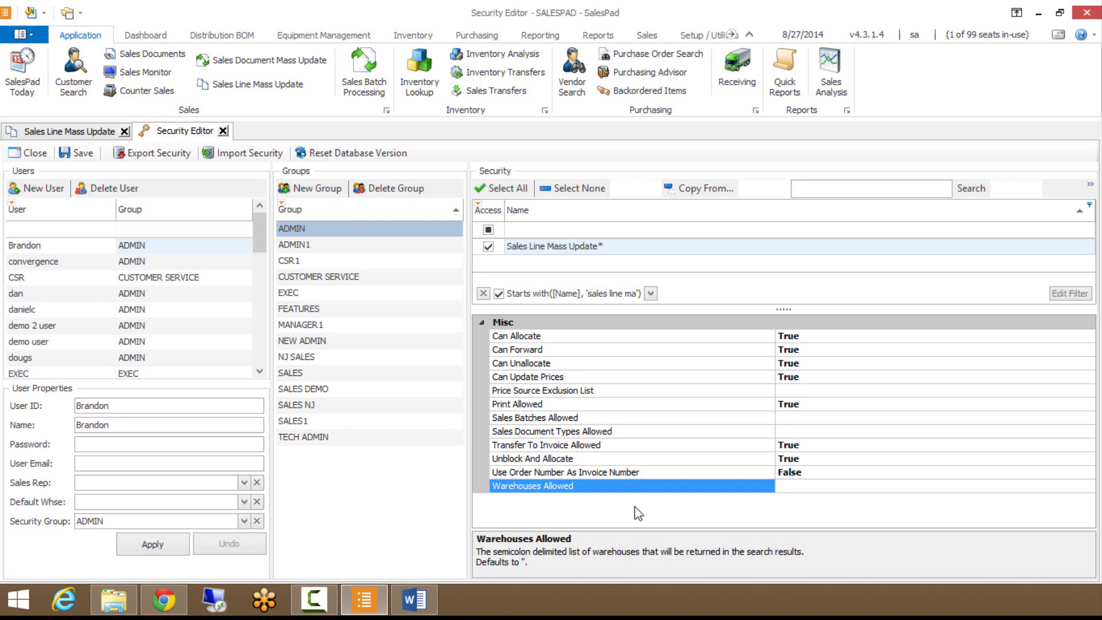
- Close the Security Editor and reopen Sales Line Mass Update from Modules > Sales
click(223, 131)
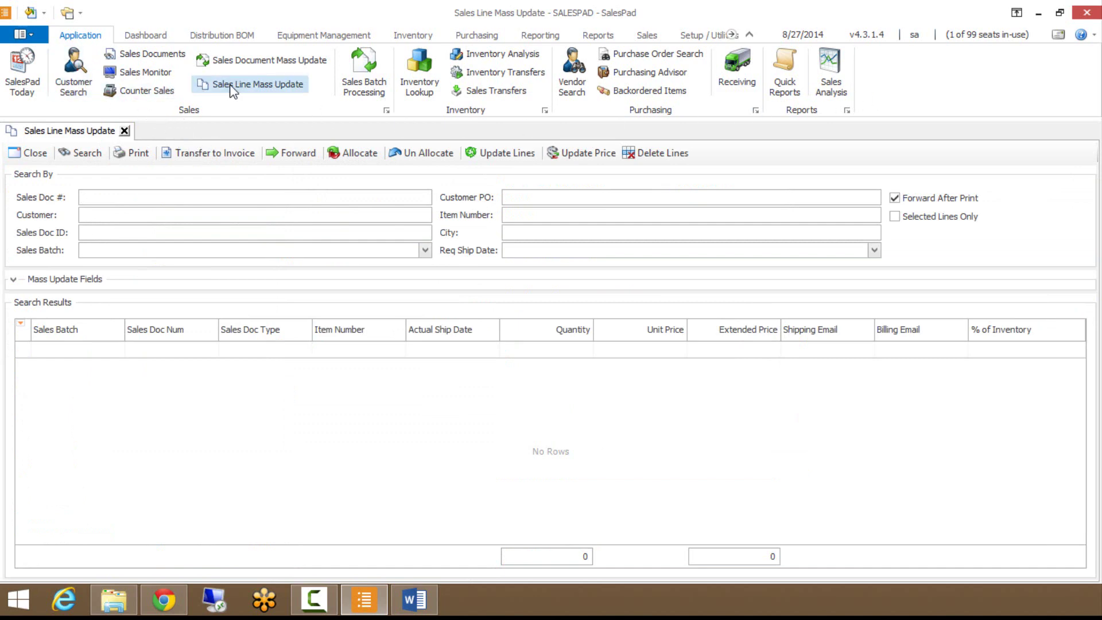
click(79, 14)
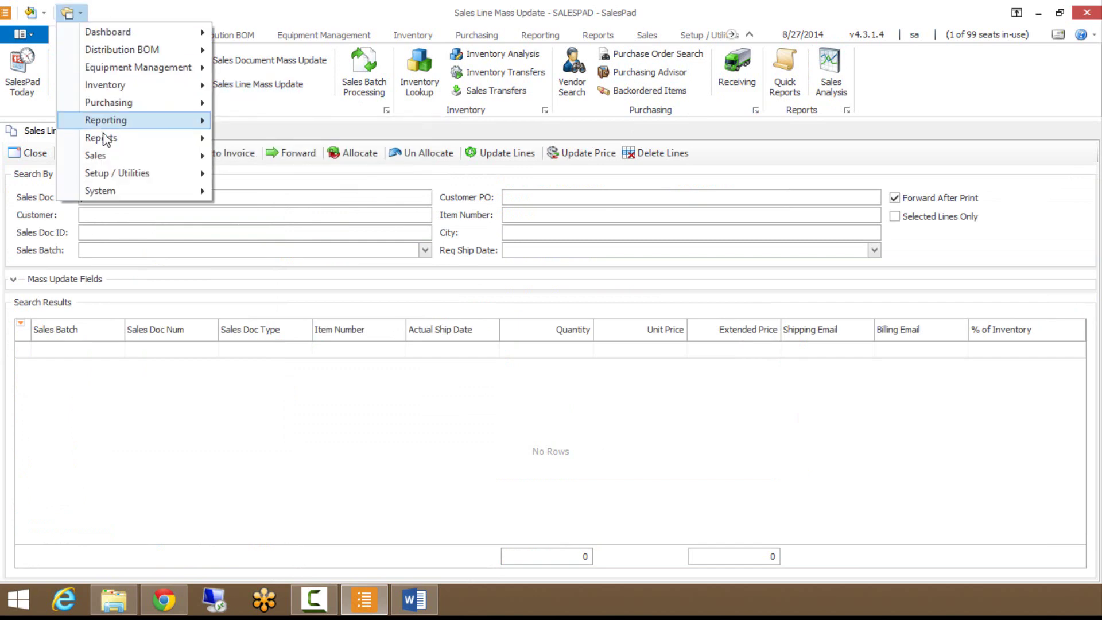
mouse_move(105, 156)
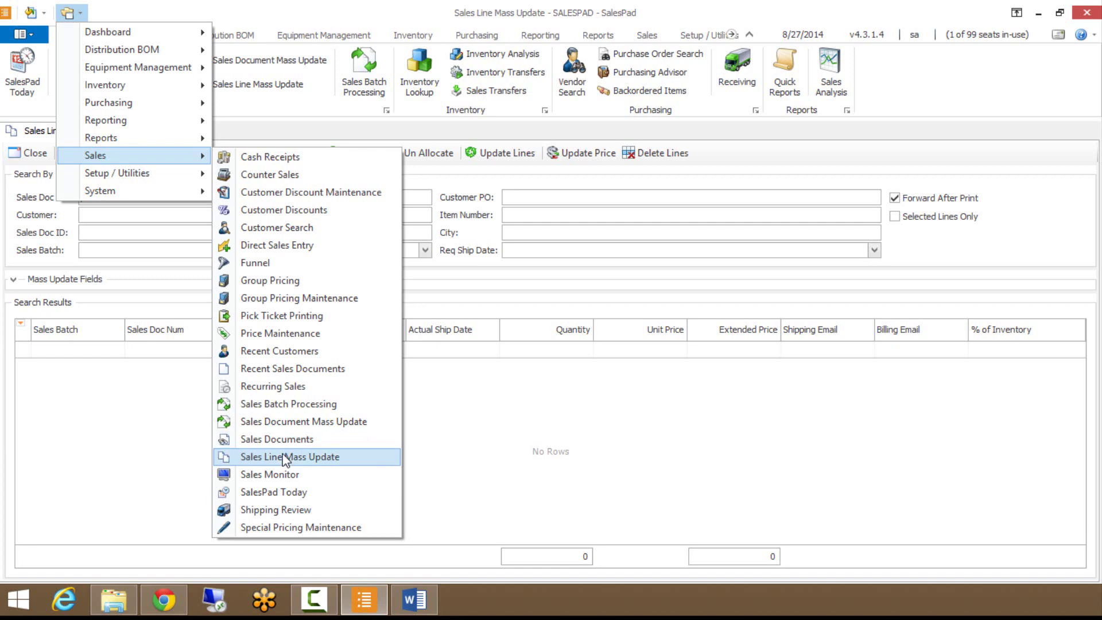
click(285, 458)
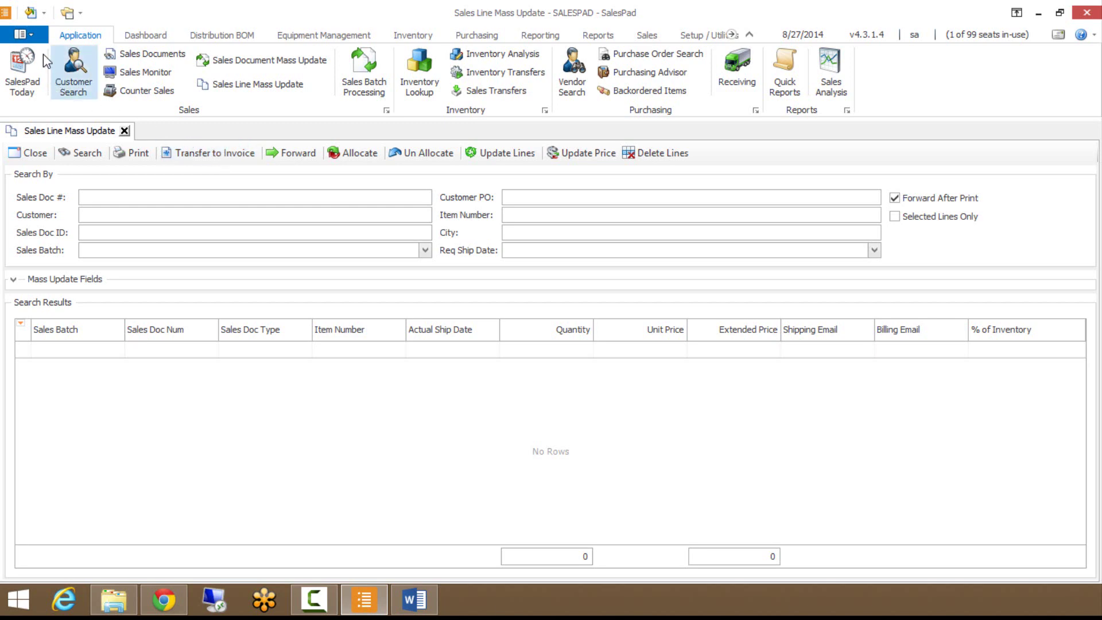
click(20, 34)
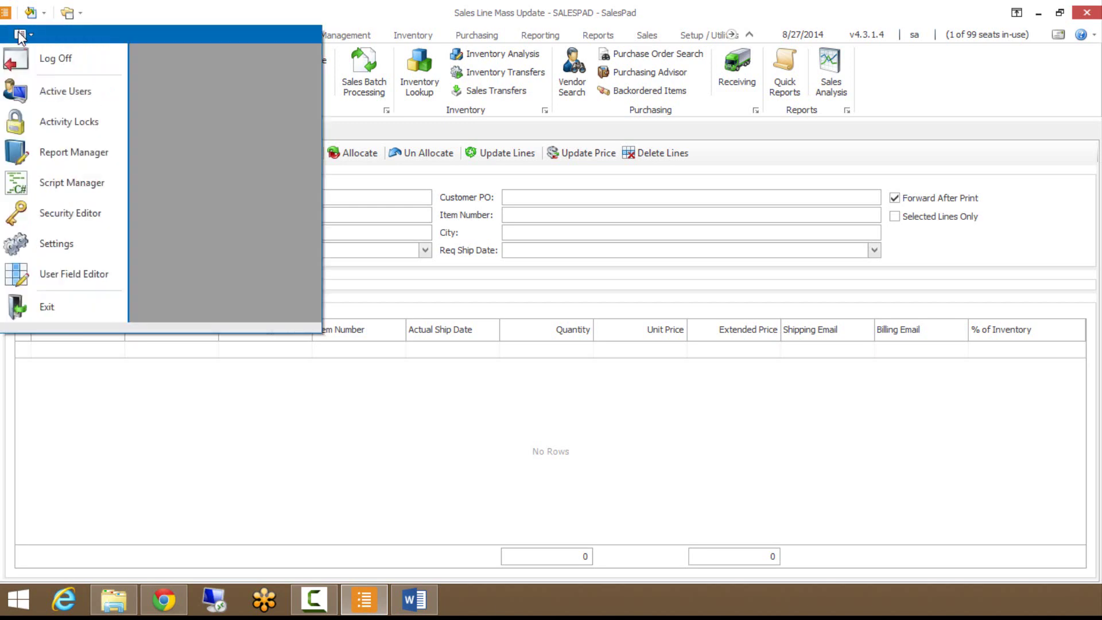
click(41, 243)
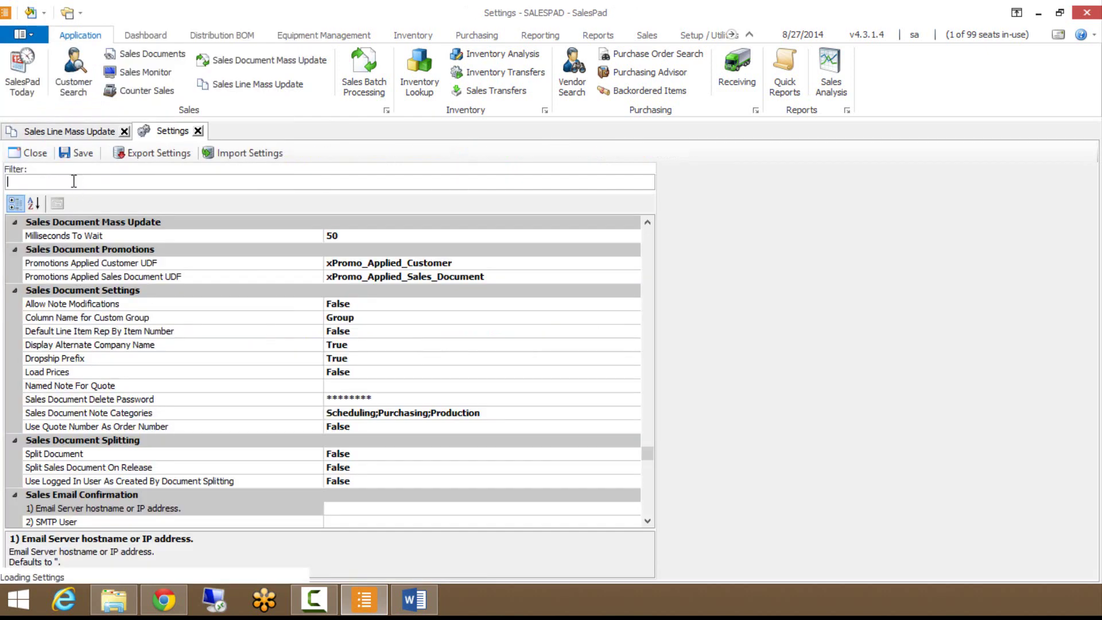
text(partial)
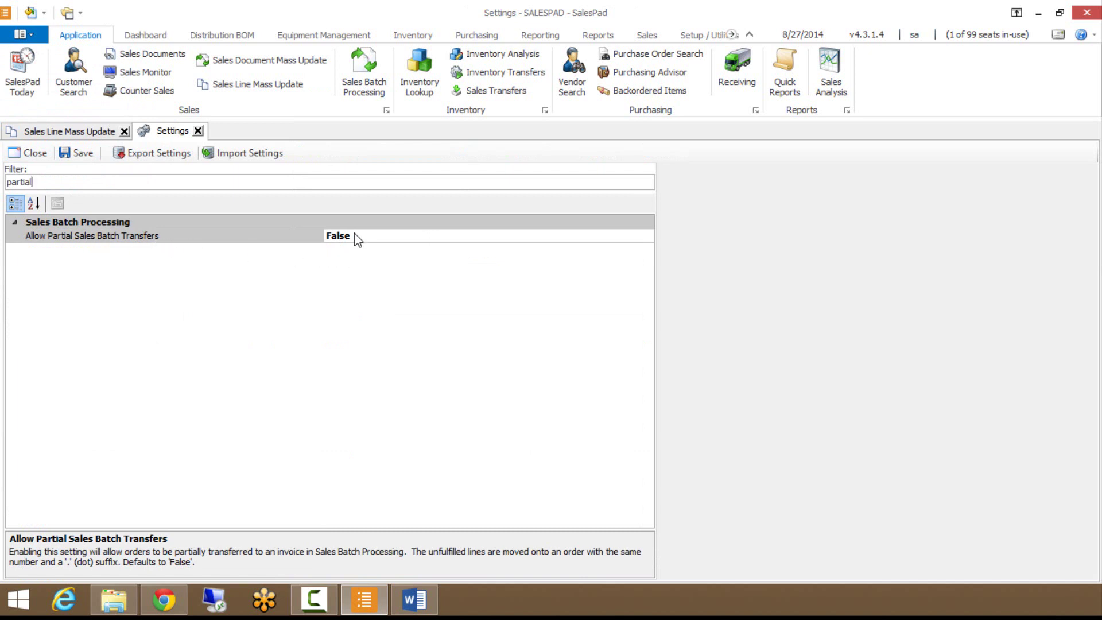
click(198, 131)
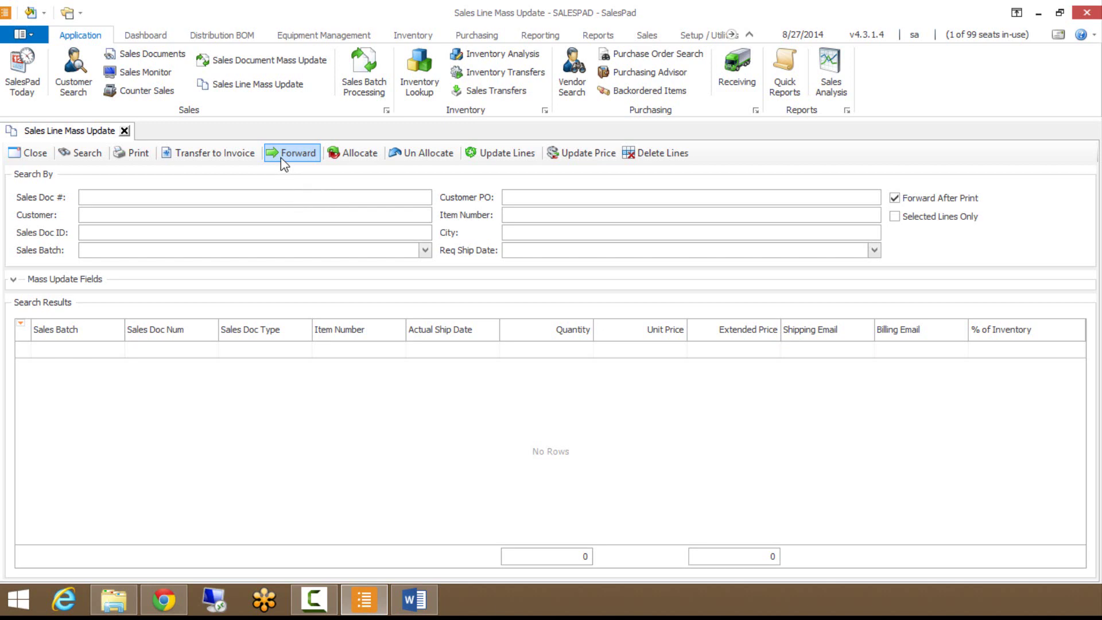
click(80, 13)
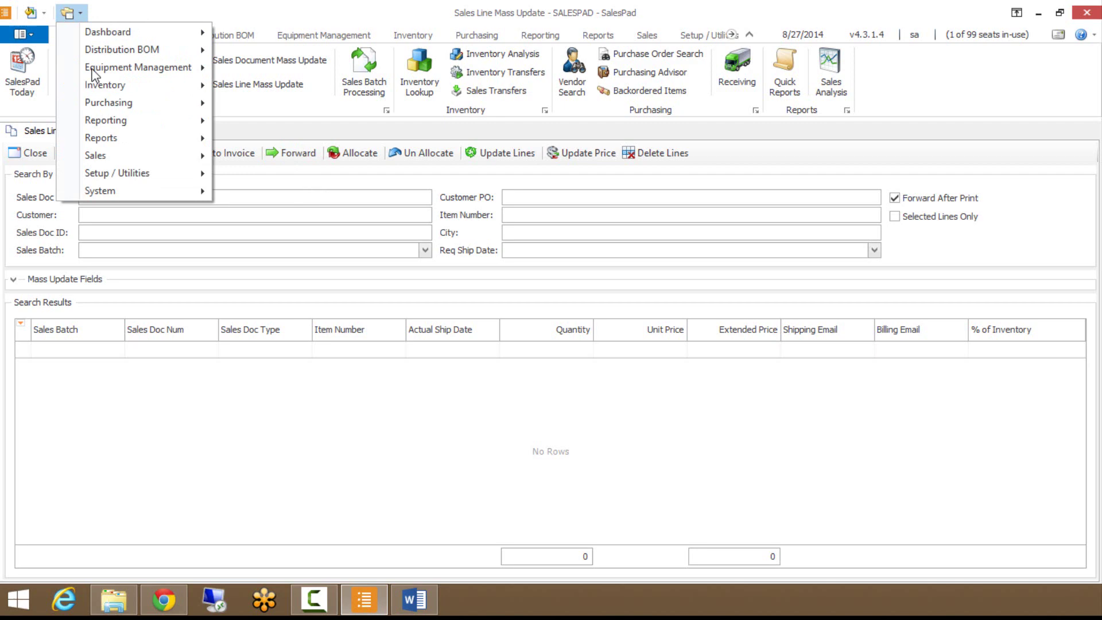
mouse_move(180, 172)
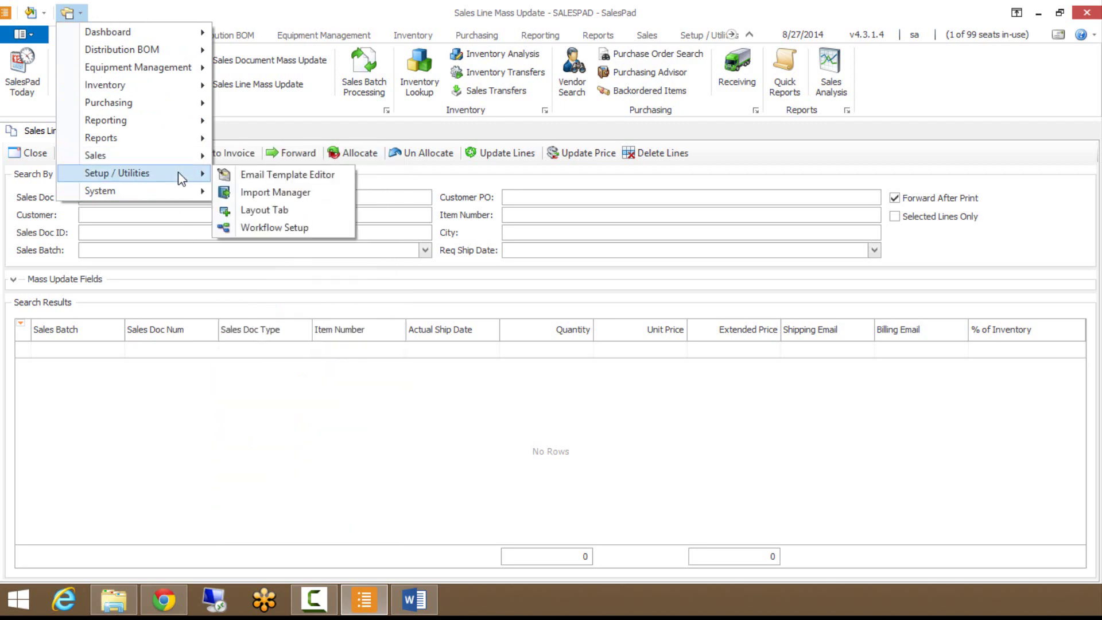
click(281, 226)
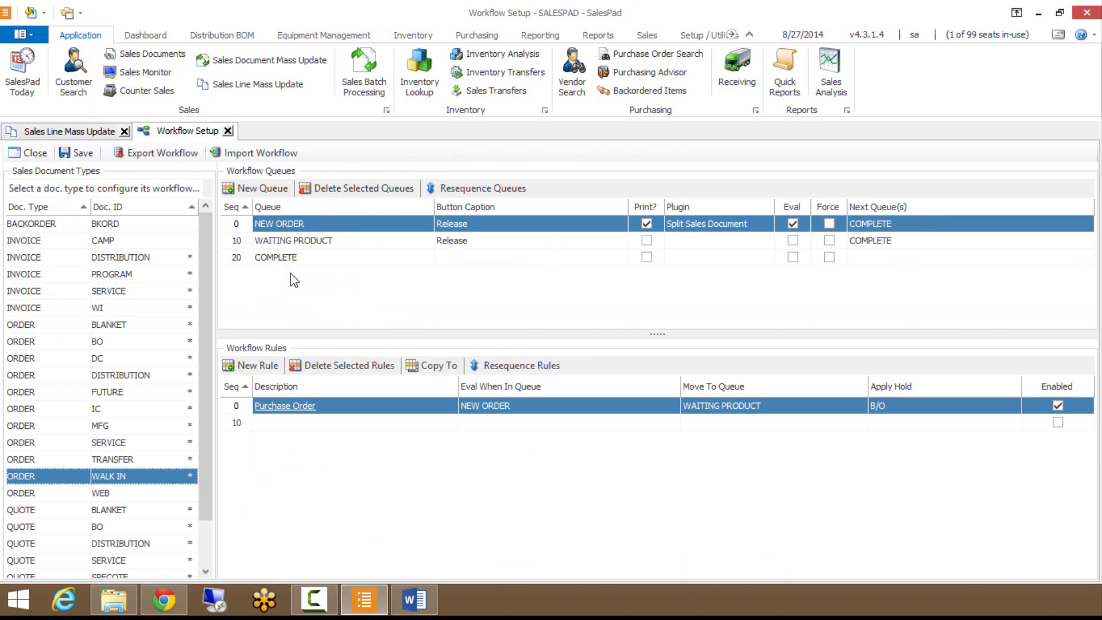
click(228, 130)
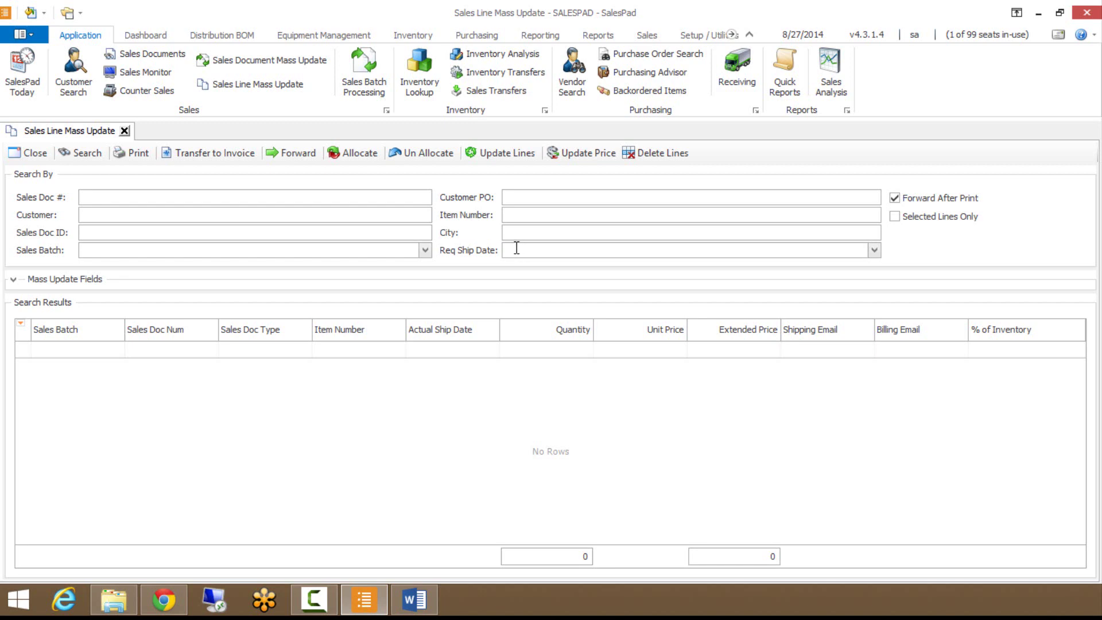
- Set the Sales Batch search criterion to NEW ORDER and confirm it in the batch checklist
click(231, 197)
click(549, 210)
click(338, 249)
text(NEW ORDER)
drag(140, 249, 85, 249)
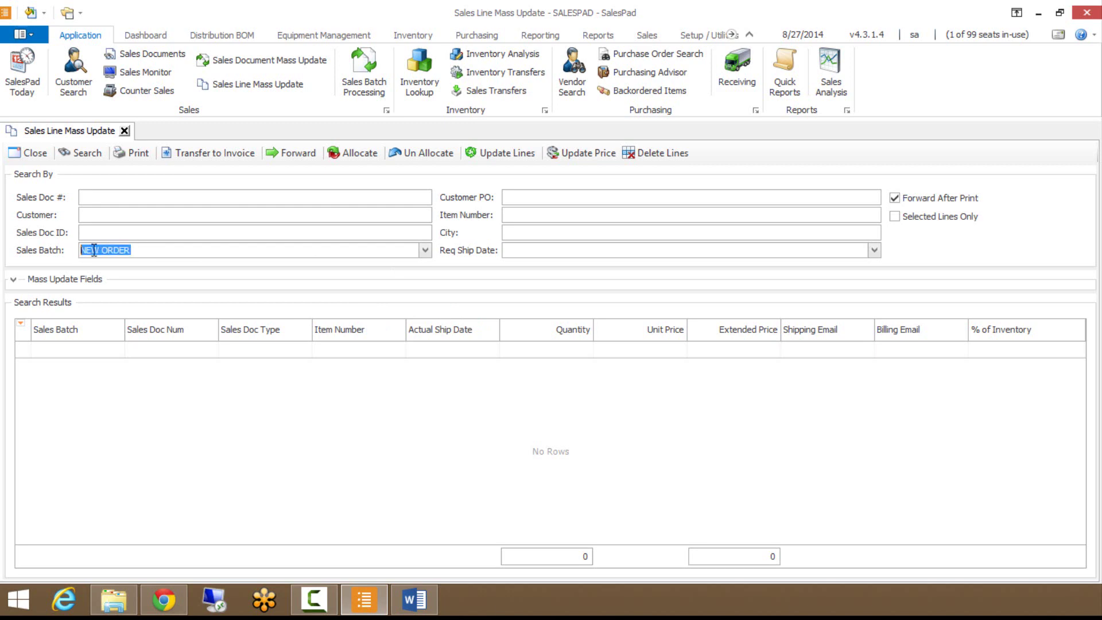
click(424, 249)
scroll(154, 287, down, 5)
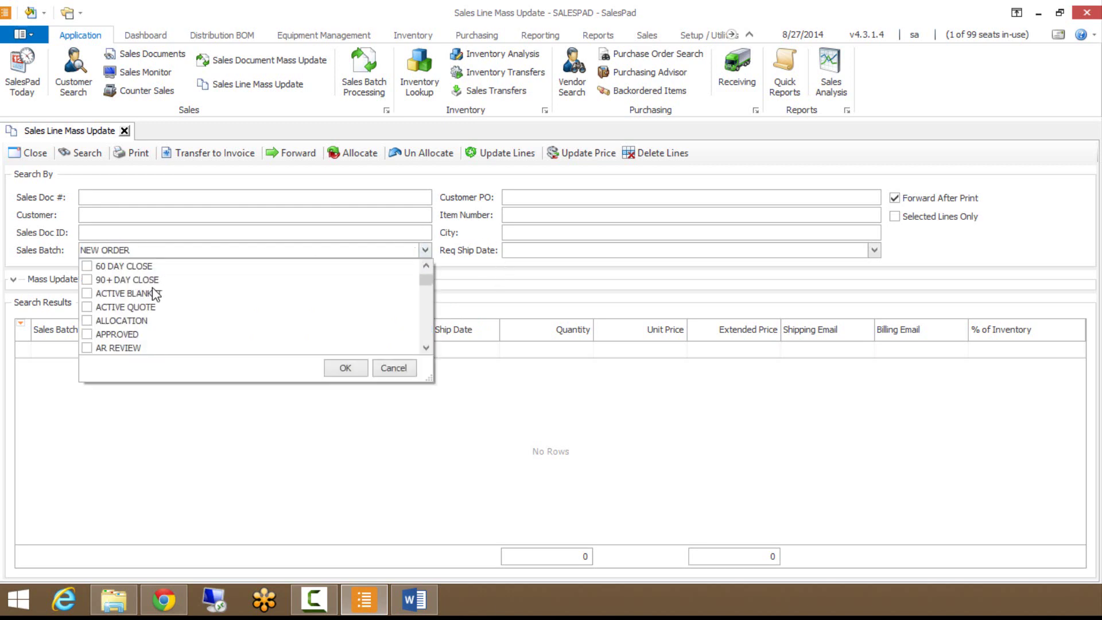
scroll(150, 286, down, 5)
scroll(146, 281, up, 3)
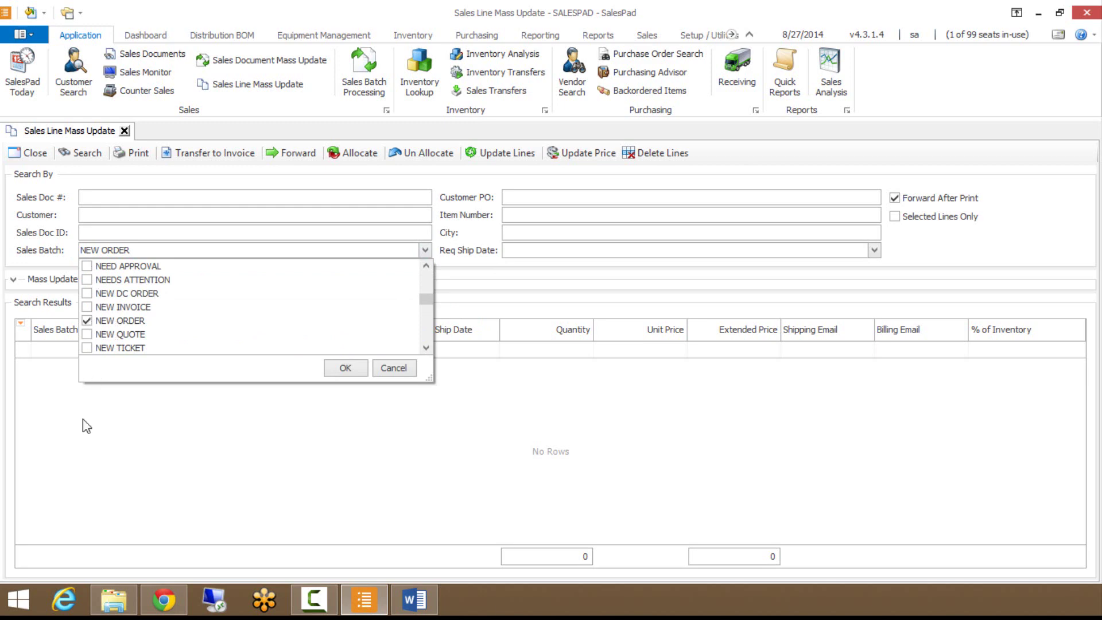
click(126, 462)
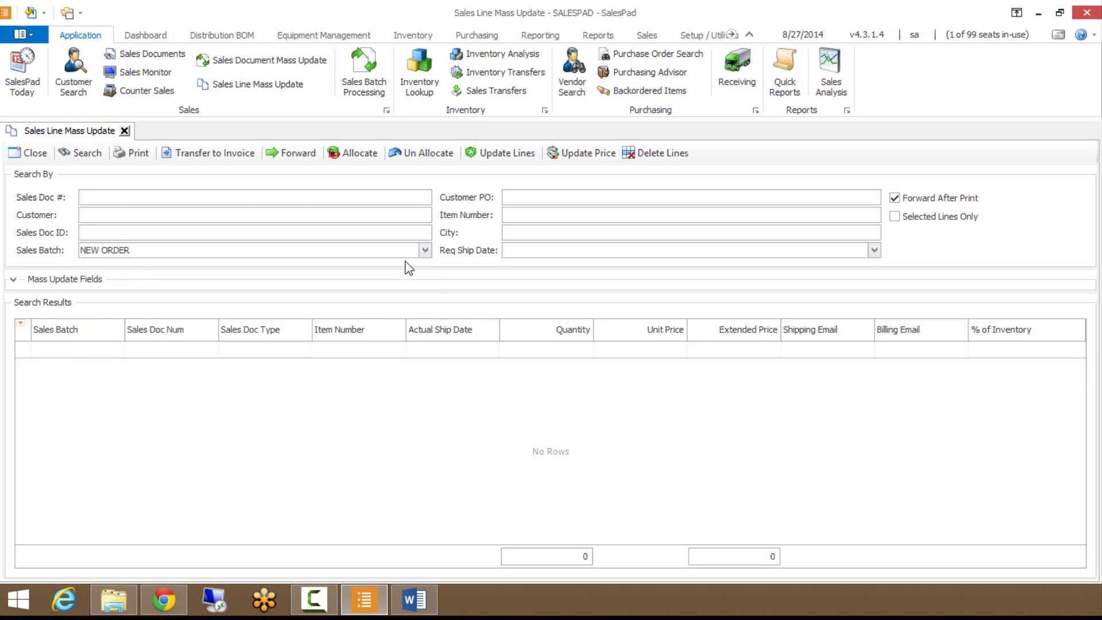
- Search the NEW ORDER batch to list seven lines, then select the W2001 A100 and 100XLG lines
click(86, 154)
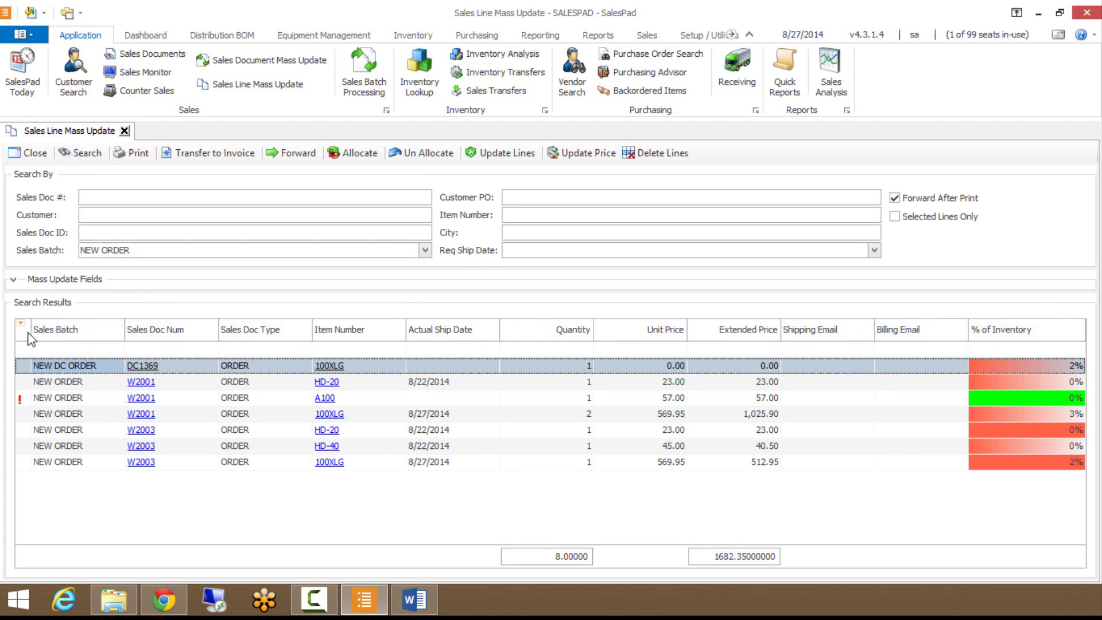
drag(573, 337, 546, 327)
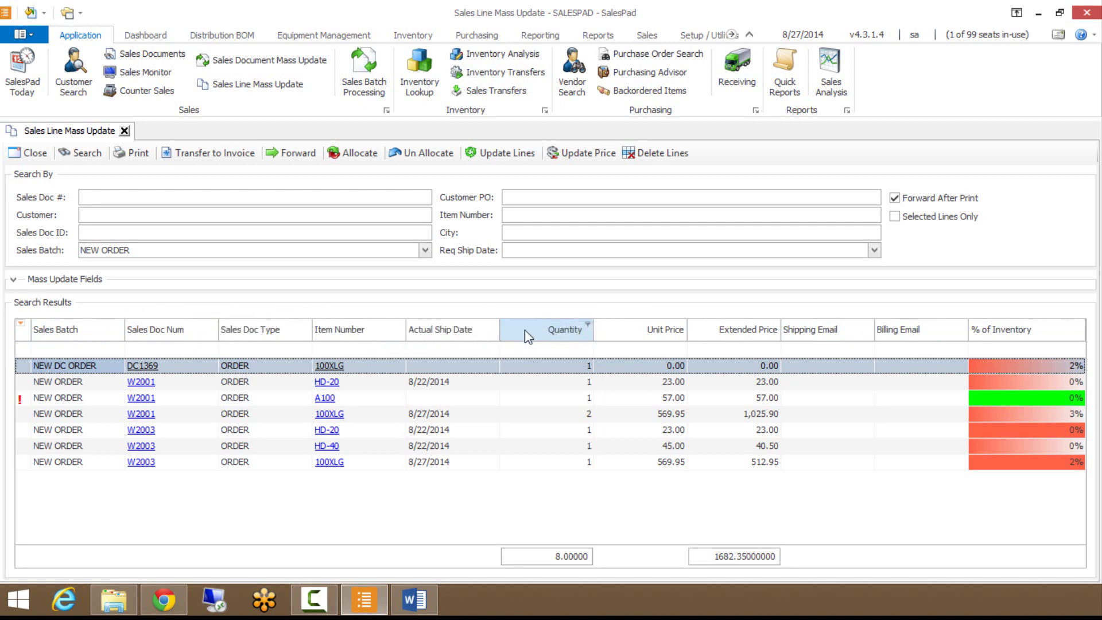
click(21, 401)
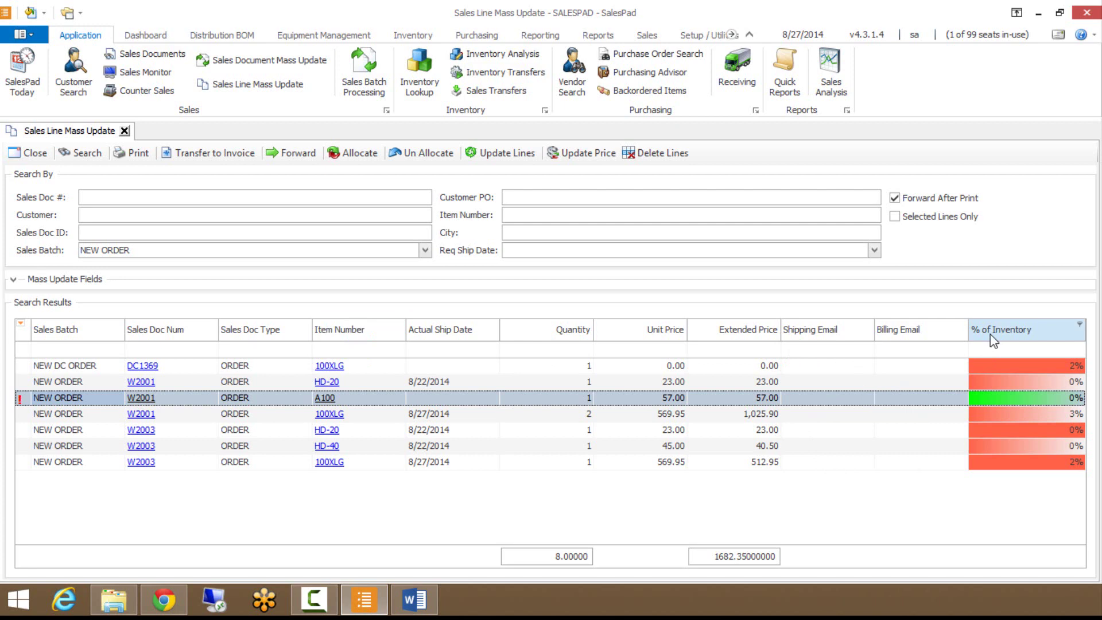
click(563, 416)
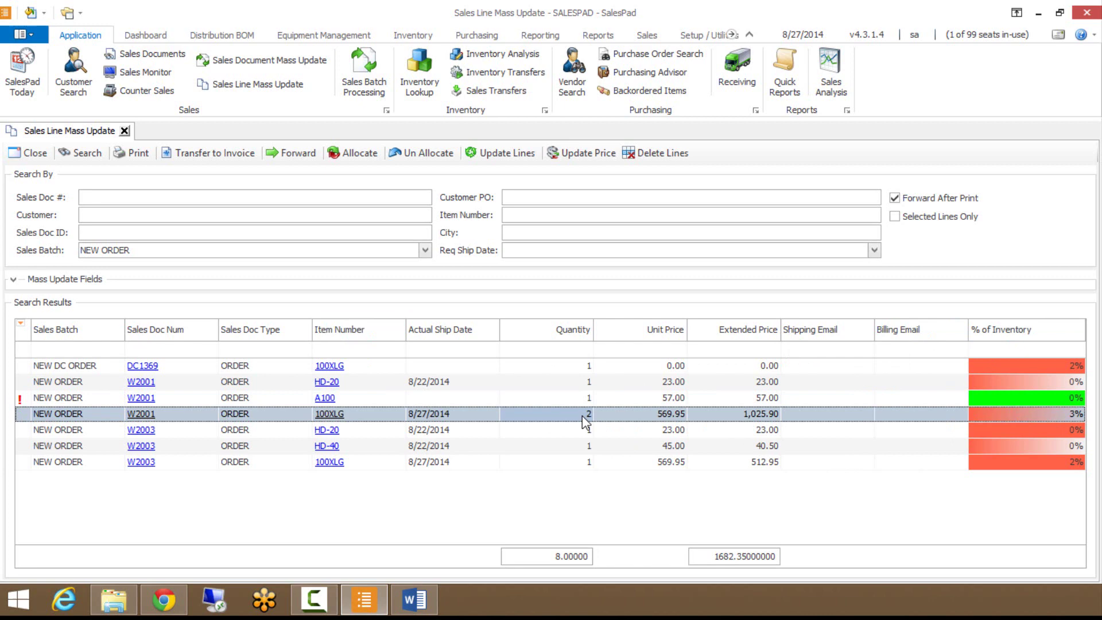
click(330, 413)
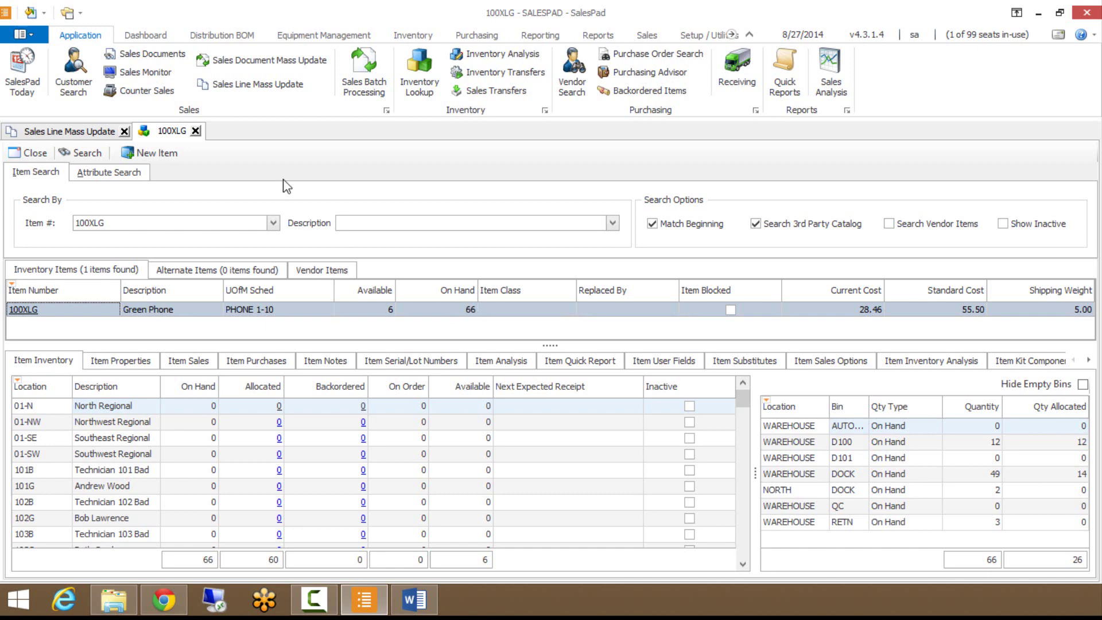
click(195, 131)
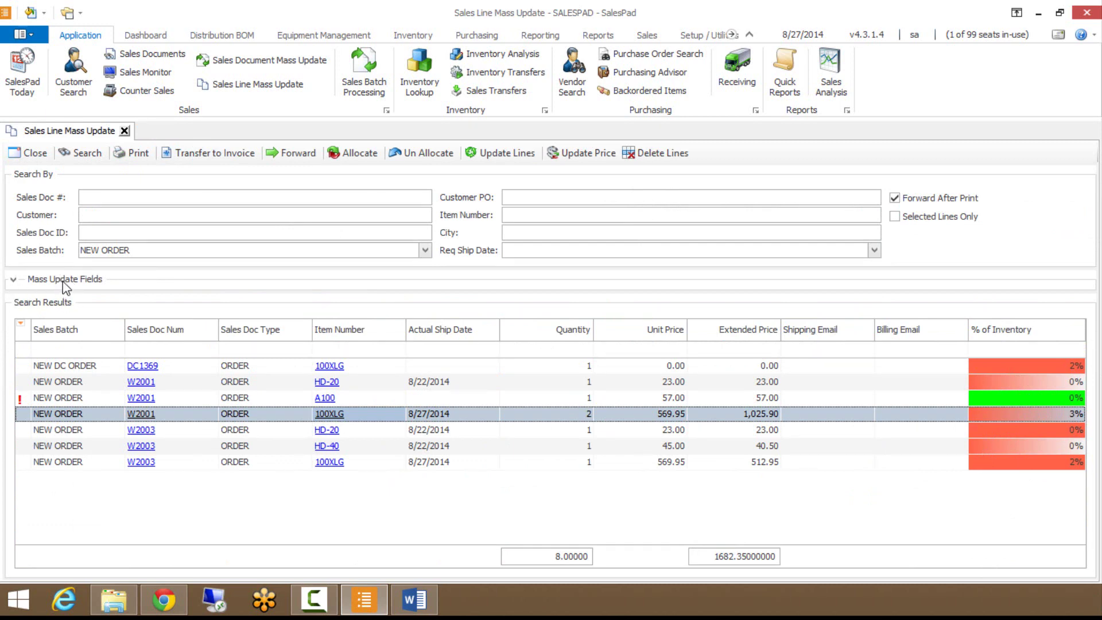
- Expand the Mass Update Fields panel and scroll through its Line, Price and Address fields
click(14, 280)
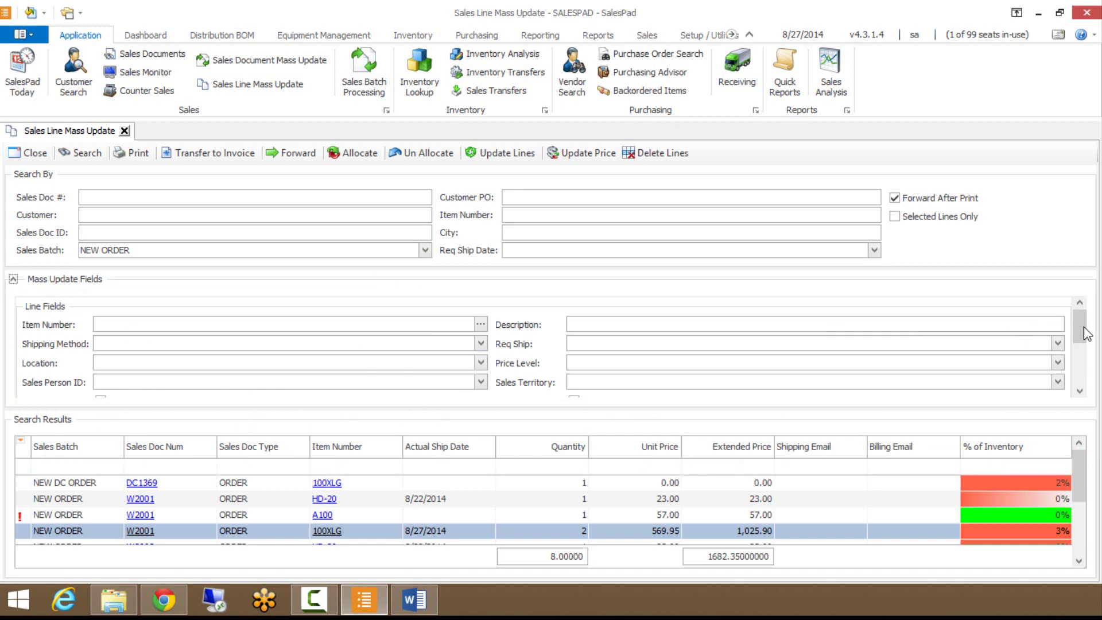
scroll(1079, 335, down, 1)
drag(1079, 329, 1080, 374)
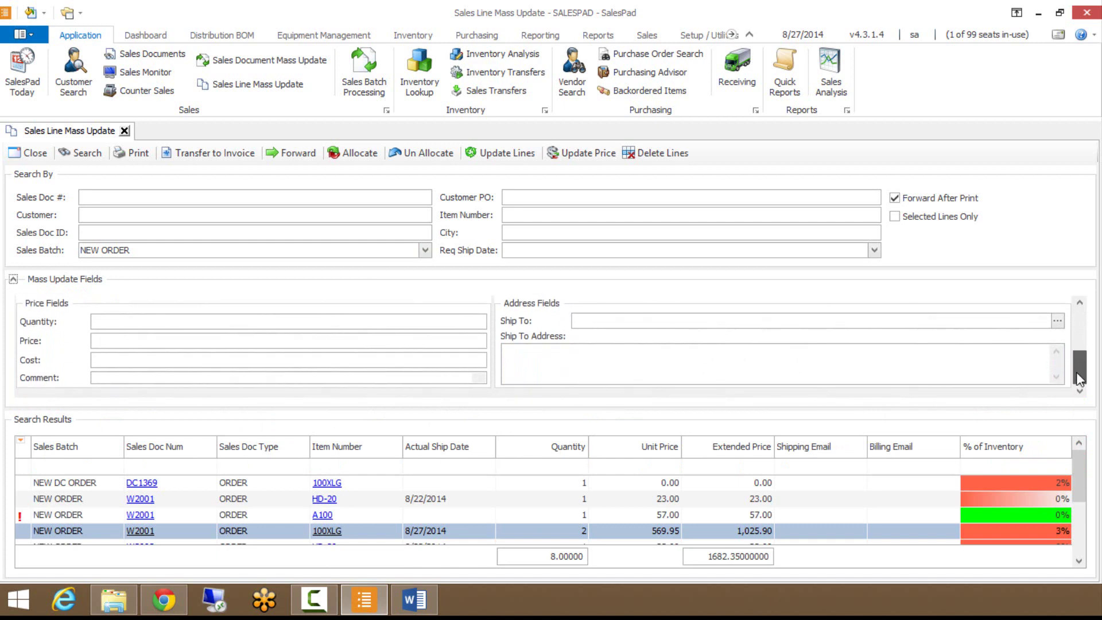
drag(1078, 381, 1087, 321)
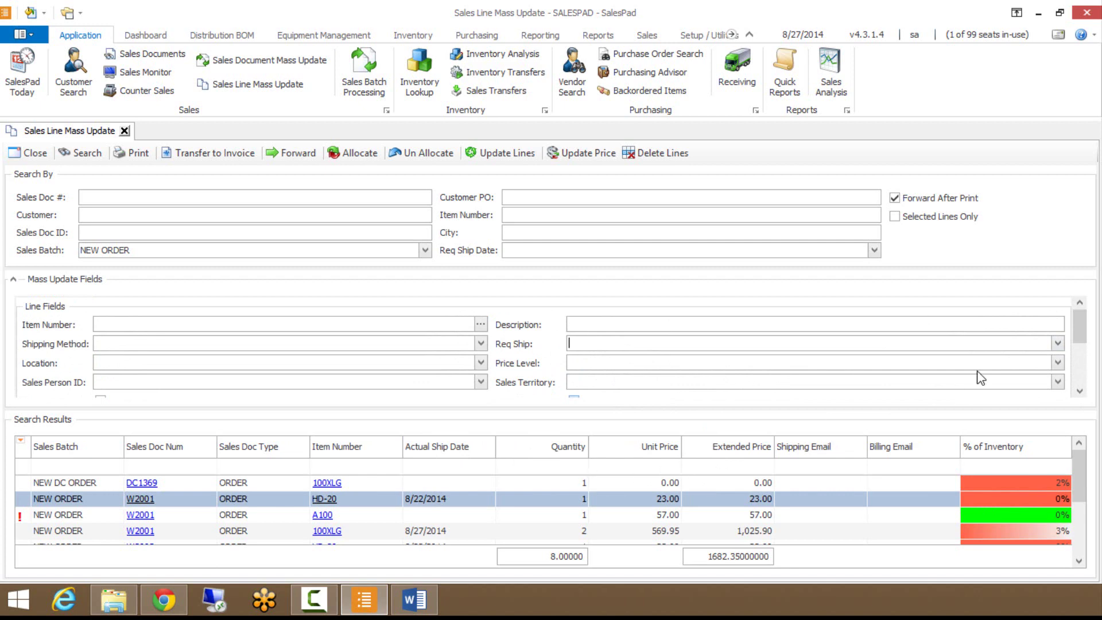
- Enter 8/29/2014 in the Req Ship mass update field
click(1058, 344)
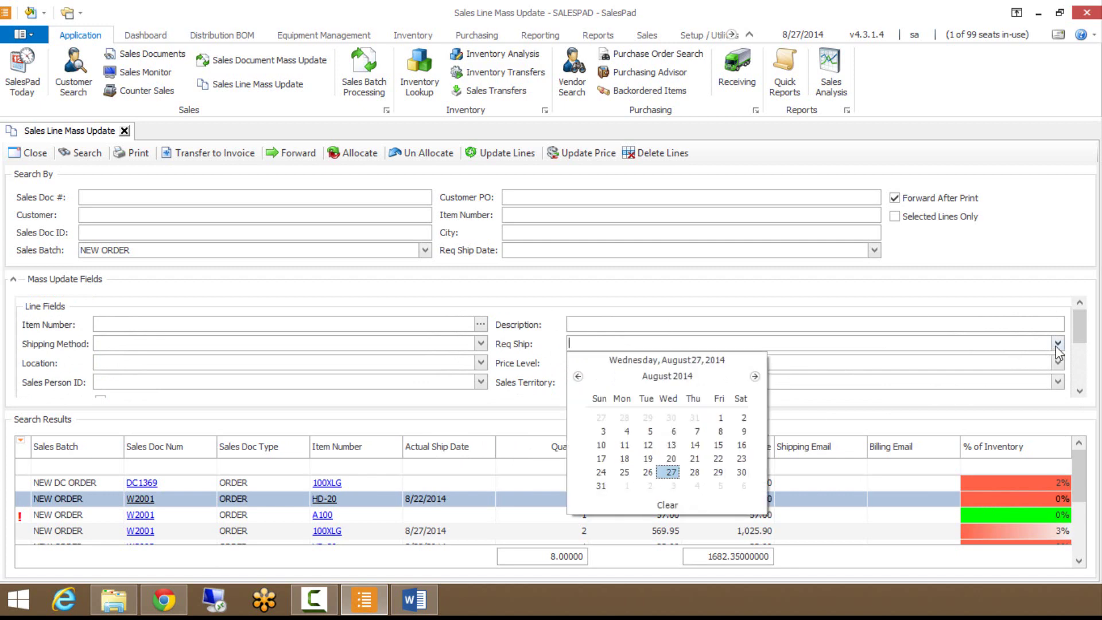
click(718, 473)
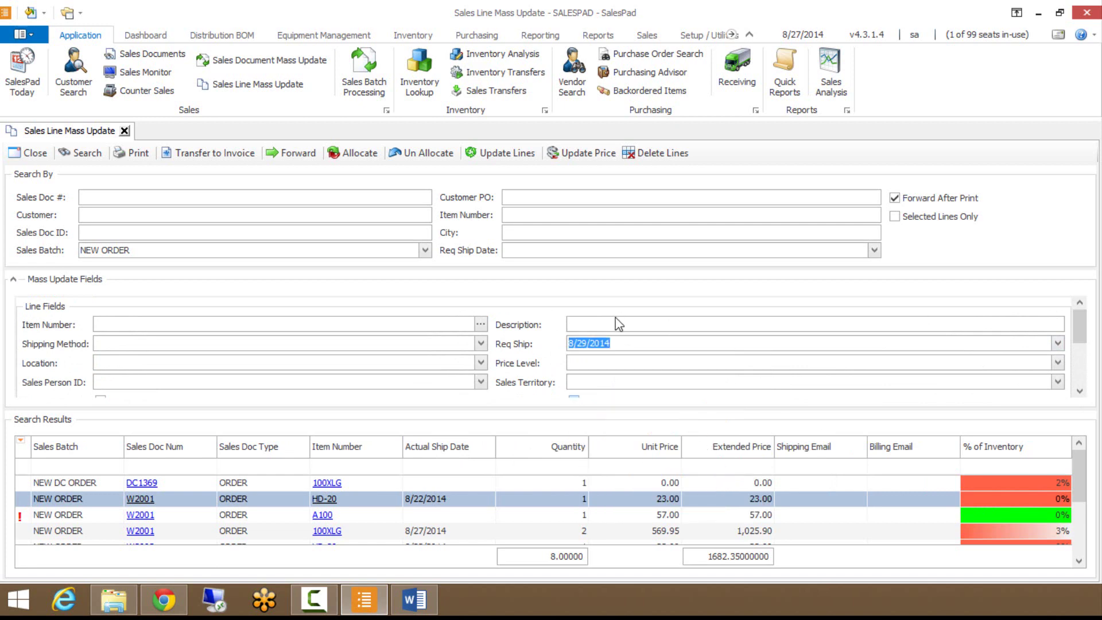
click(649, 338)
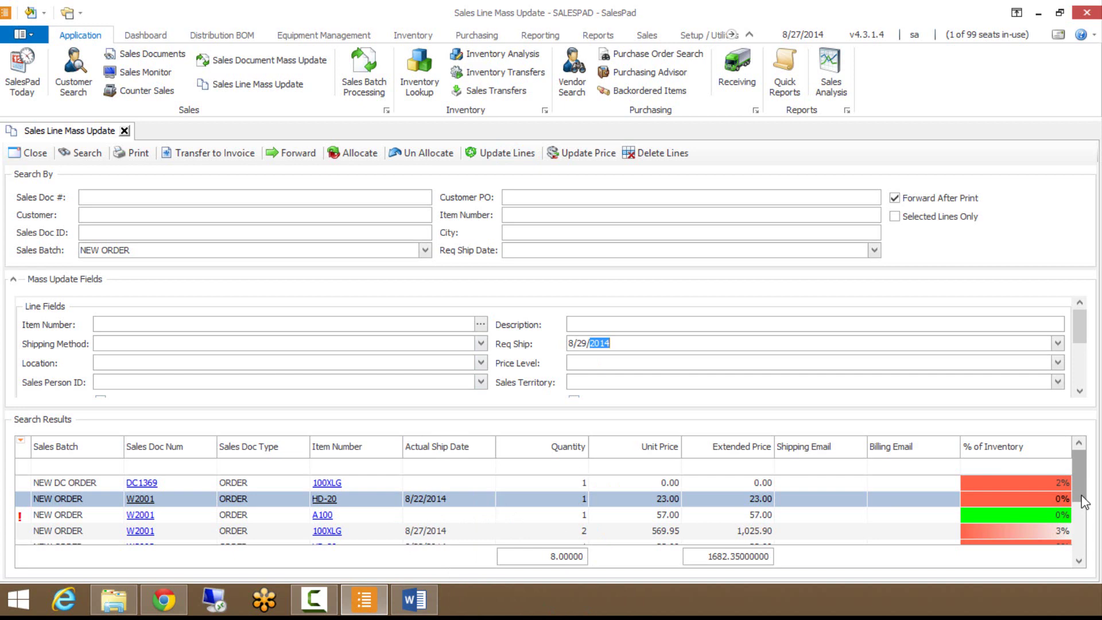
click(934, 218)
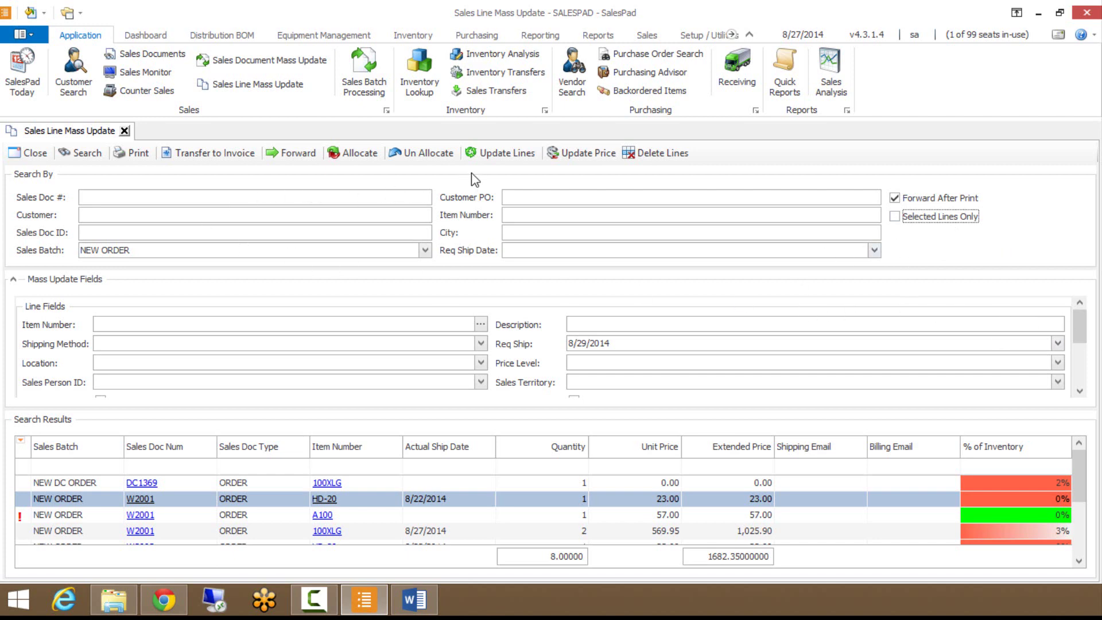
- Apply the 8/29/2014 ship date to the seven lines and confirm the update
click(483, 159)
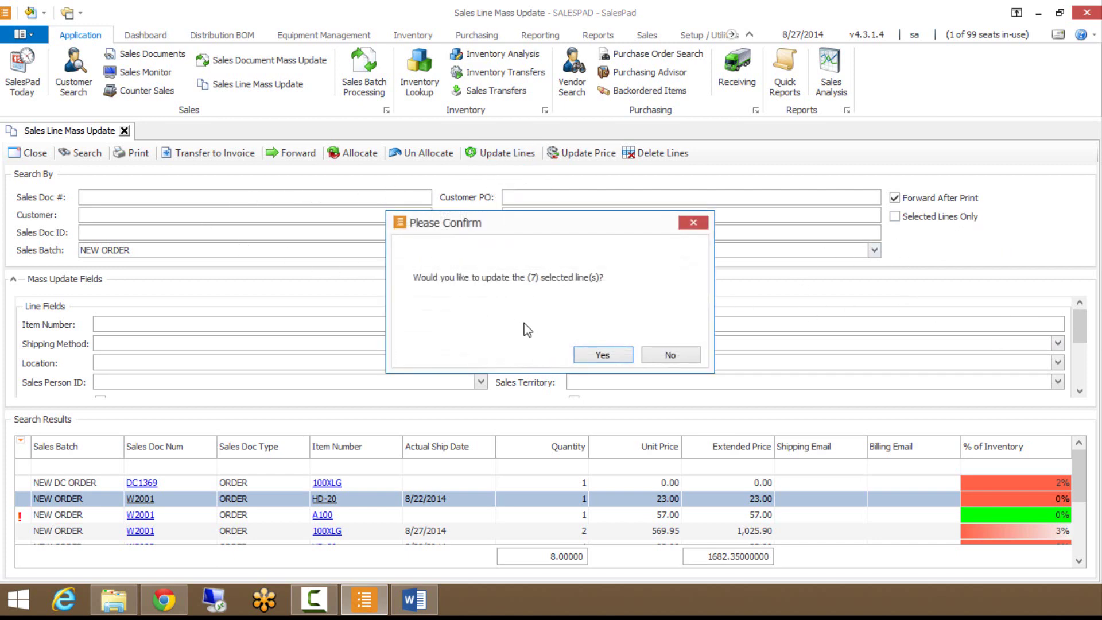
click(590, 348)
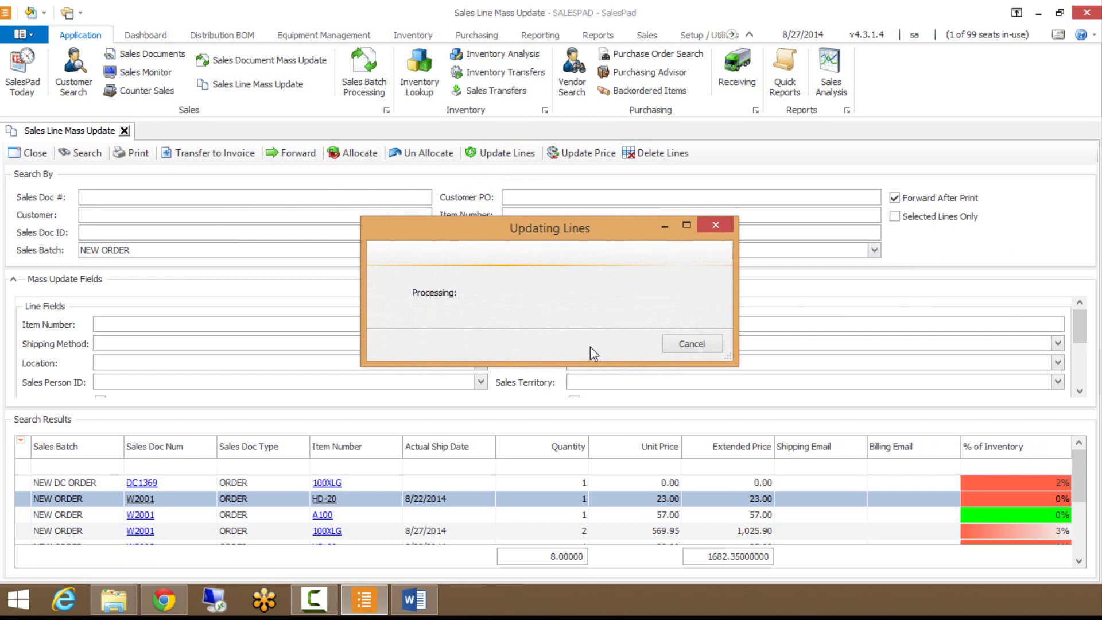
click(691, 340)
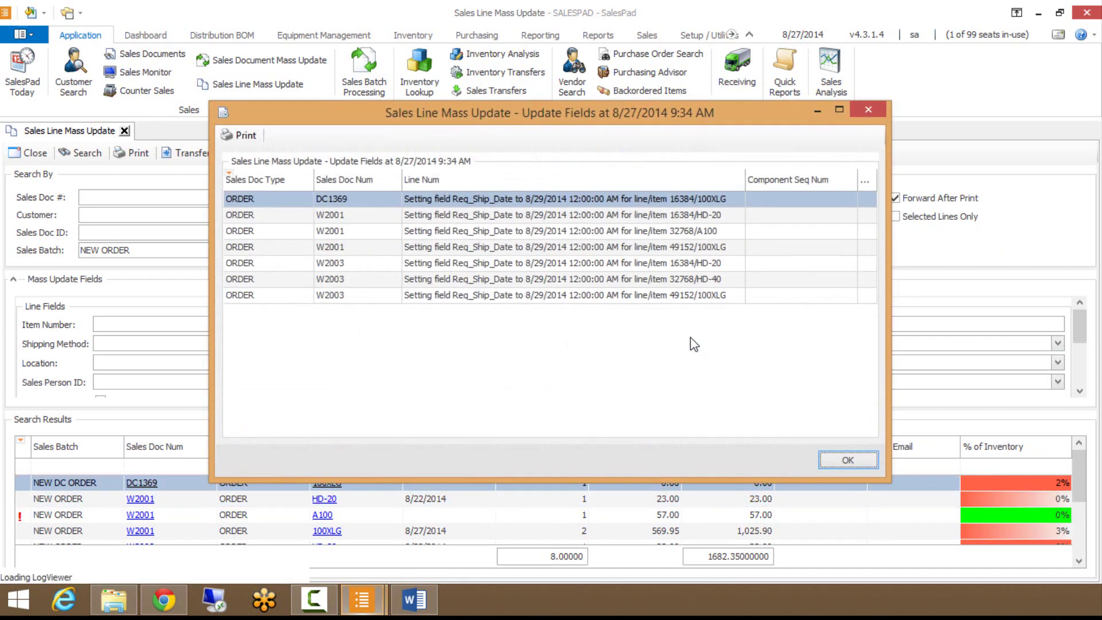
- Review the log entries for the HD-20, 100XLG and W2003 lines, then close the log
click(415, 215)
click(419, 236)
click(422, 250)
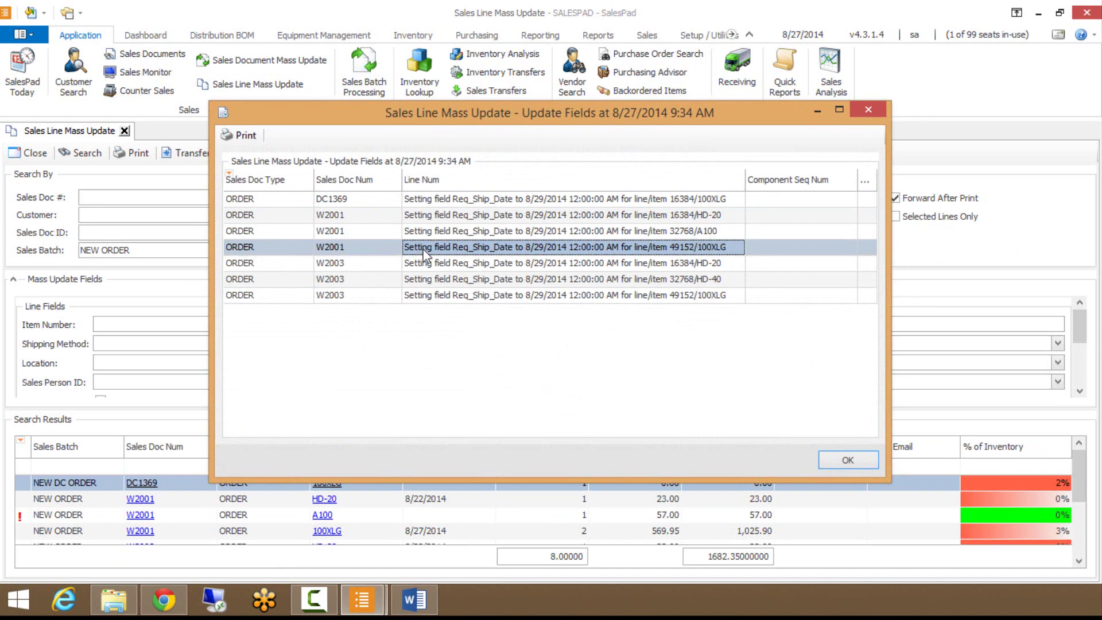
click(426, 262)
click(428, 279)
click(428, 296)
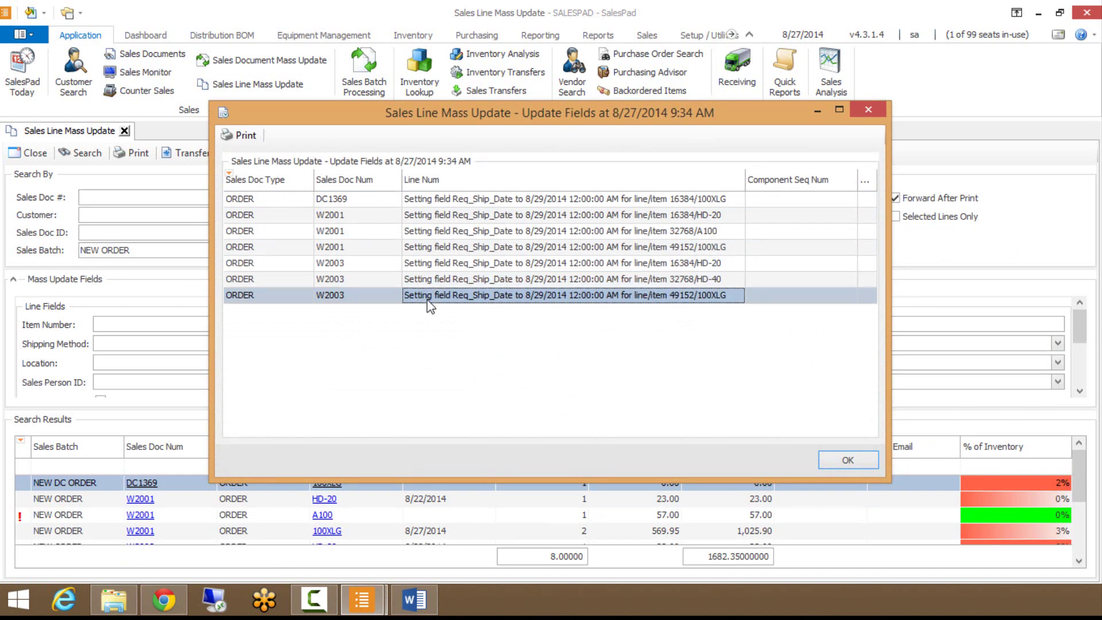
click(848, 460)
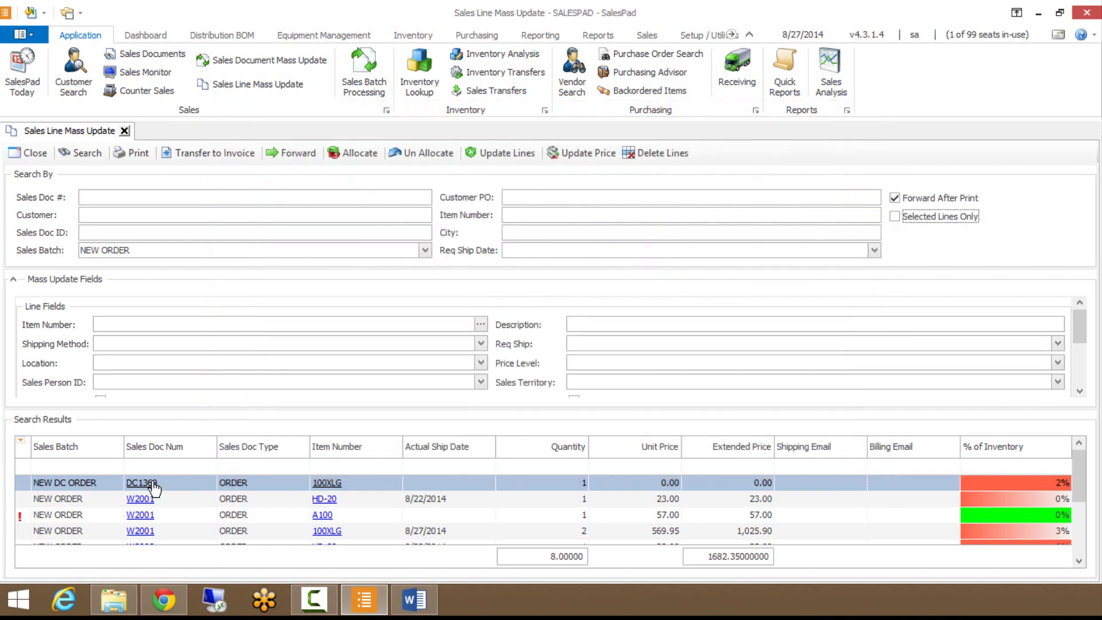
click(140, 498)
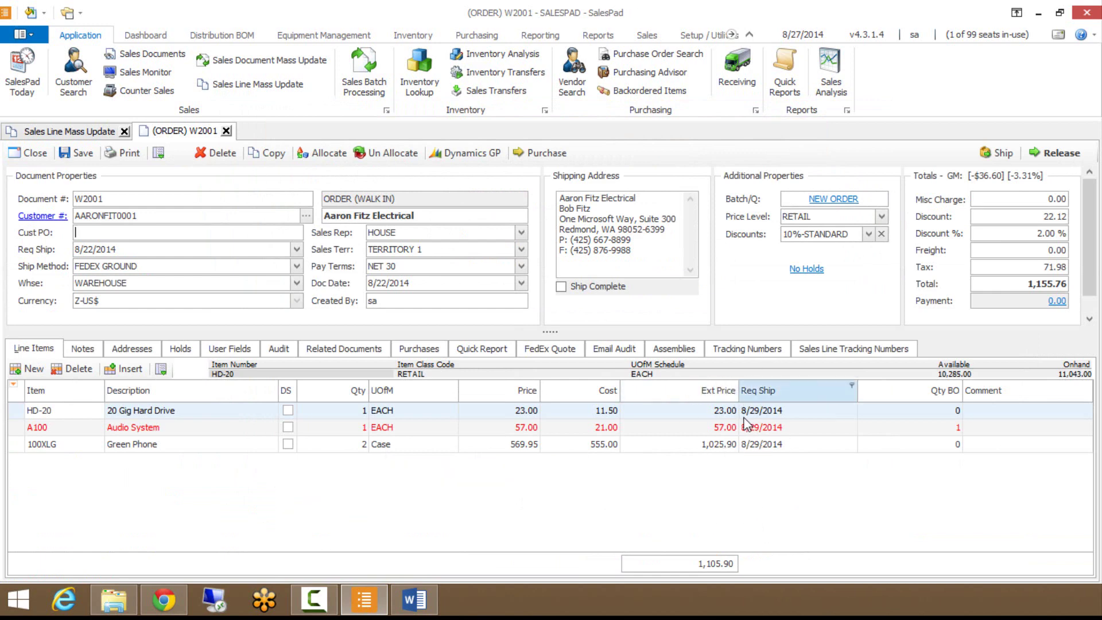
mouse_move(749, 457)
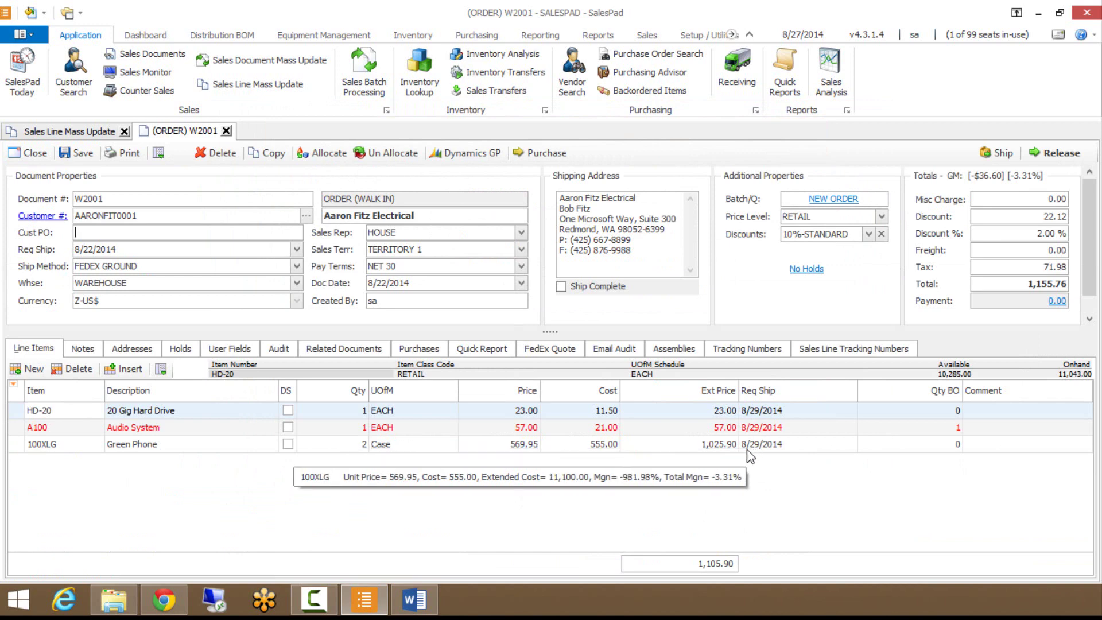
click(227, 130)
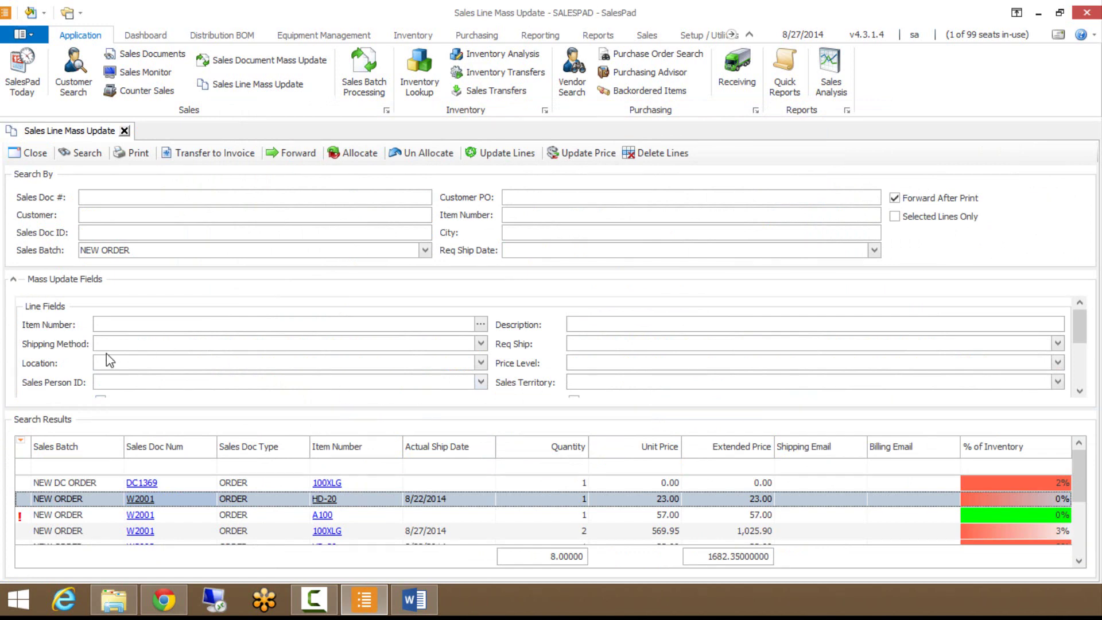
- Customize the update fields layout to add Vendor into Line Fields and save it
right_click(77, 356)
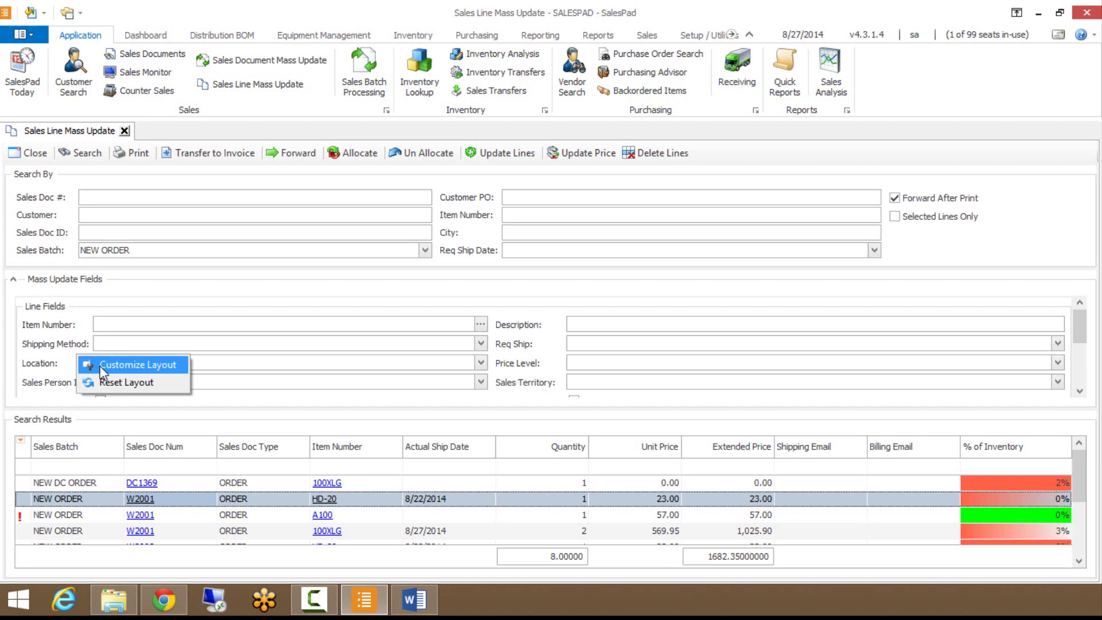
click(101, 366)
drag(141, 133, 713, 144)
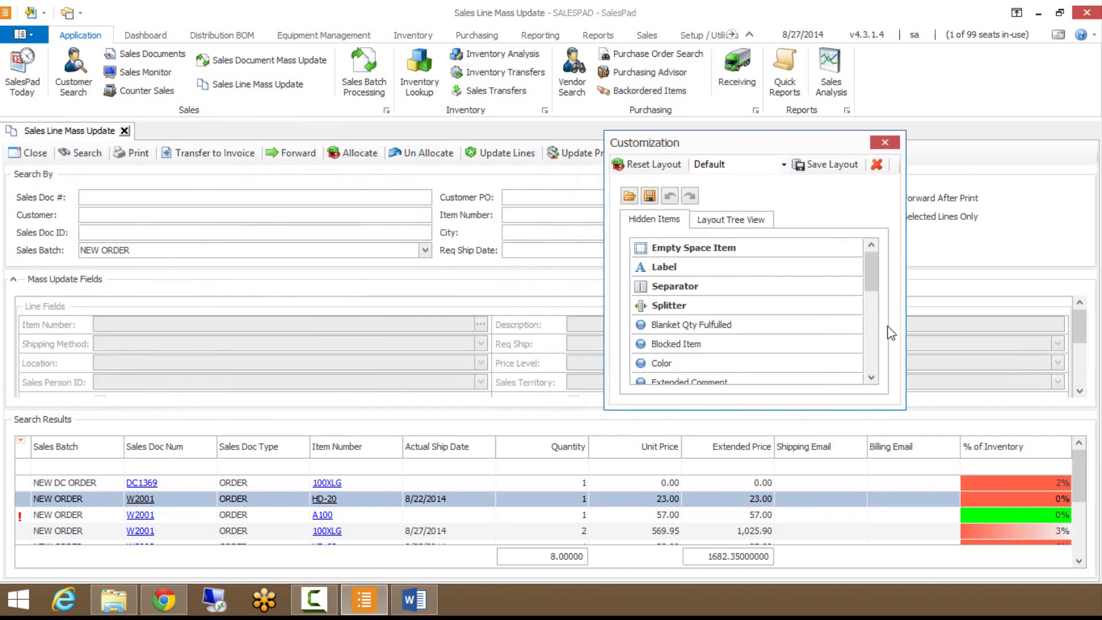
drag(870, 271, 882, 370)
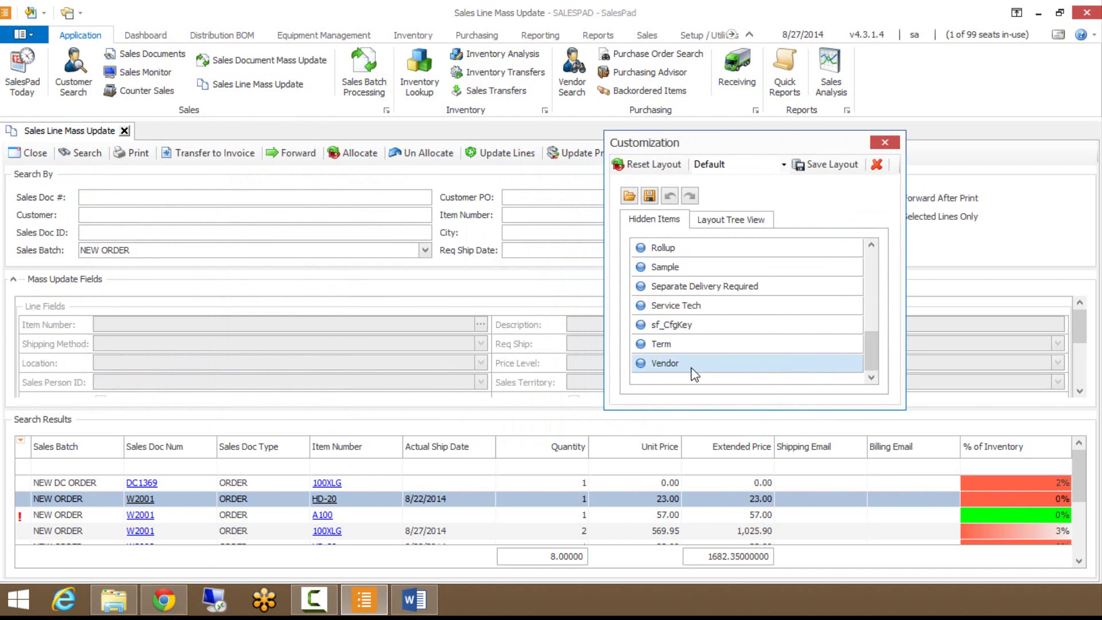
drag(691, 367, 262, 353)
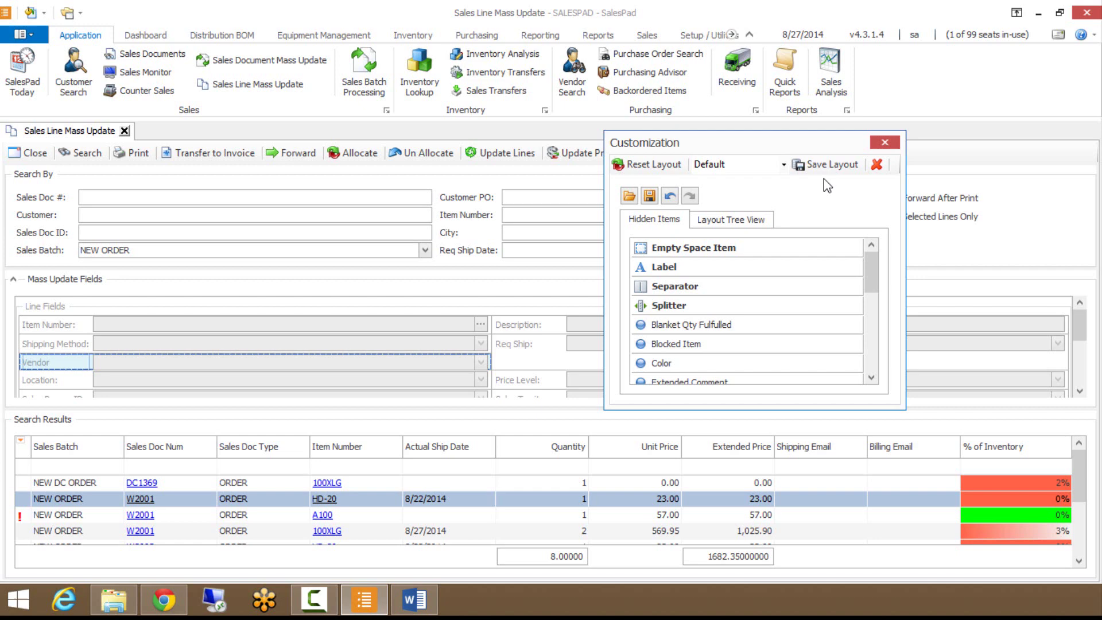
click(829, 165)
click(602, 353)
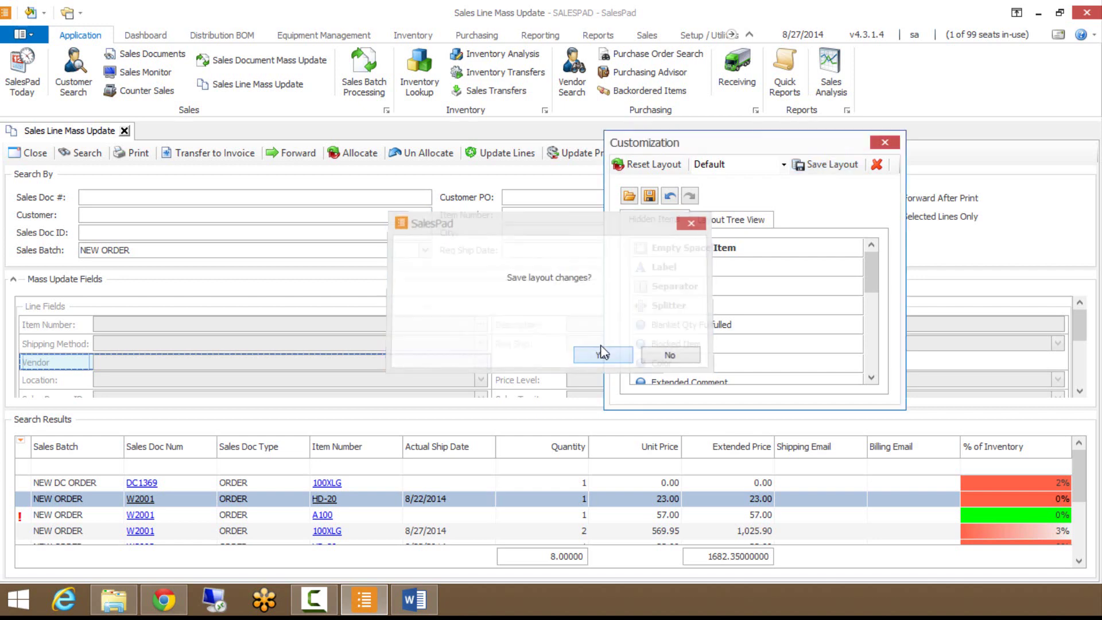
click(884, 141)
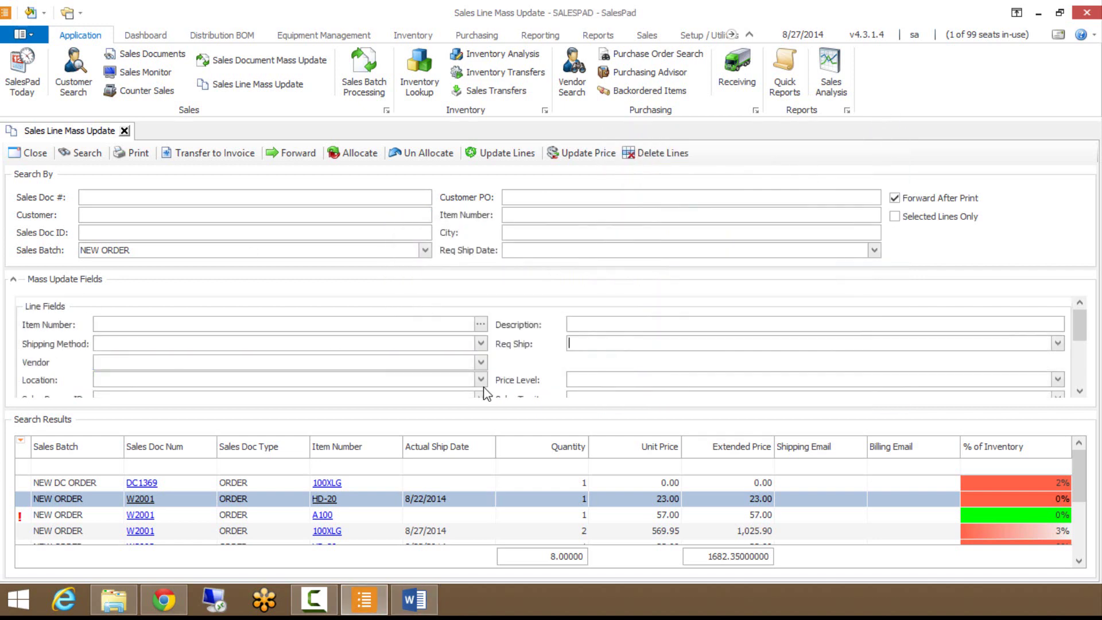
click(479, 362)
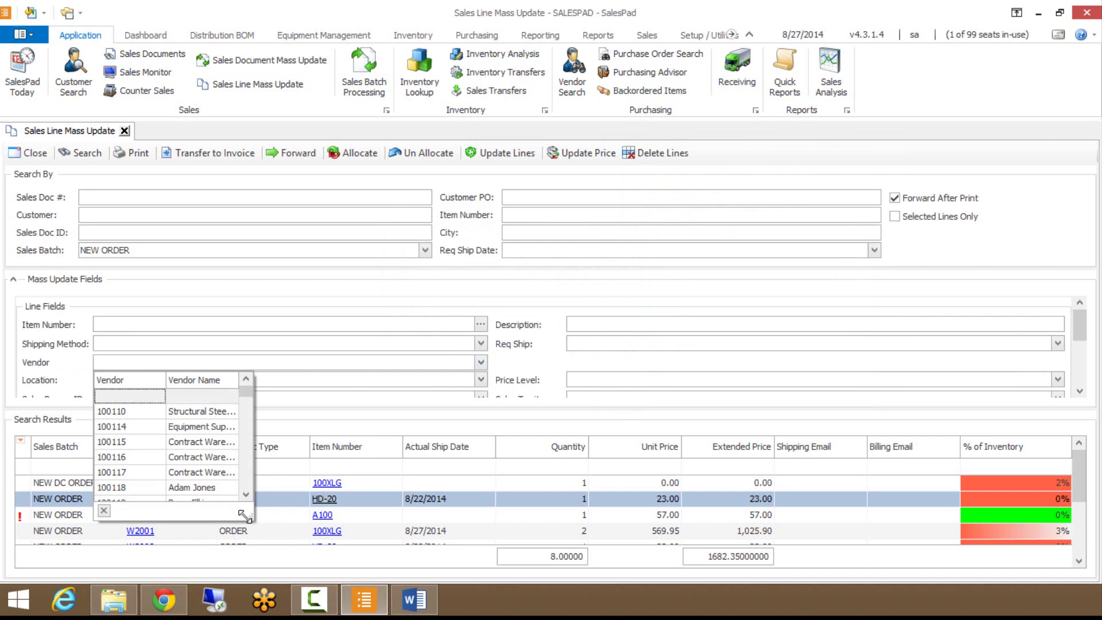
drag(244, 514, 593, 540)
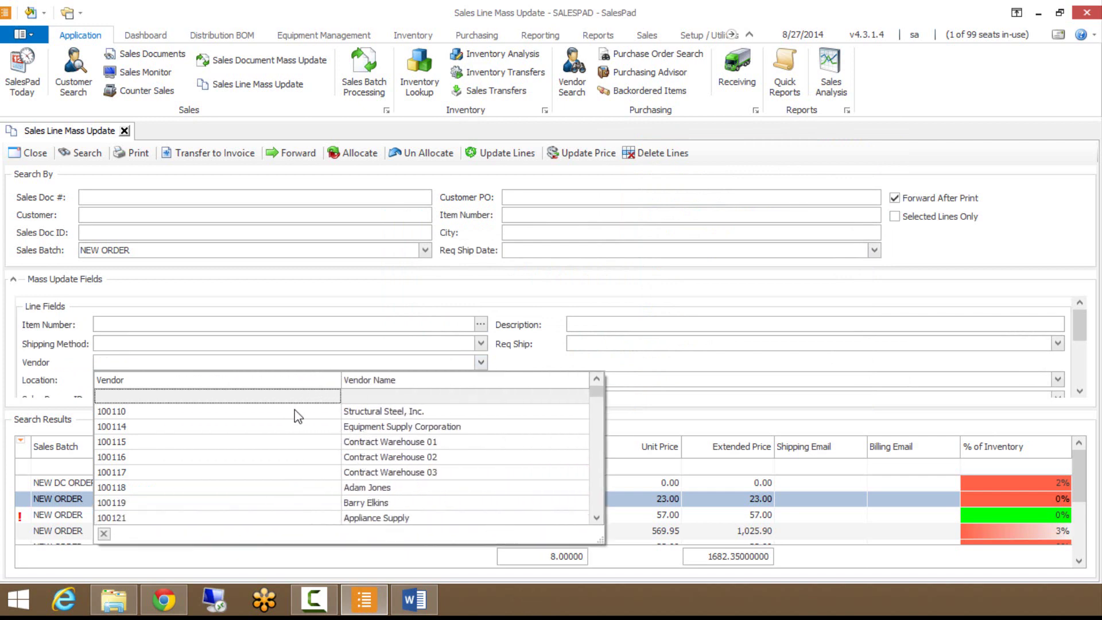
click(87, 372)
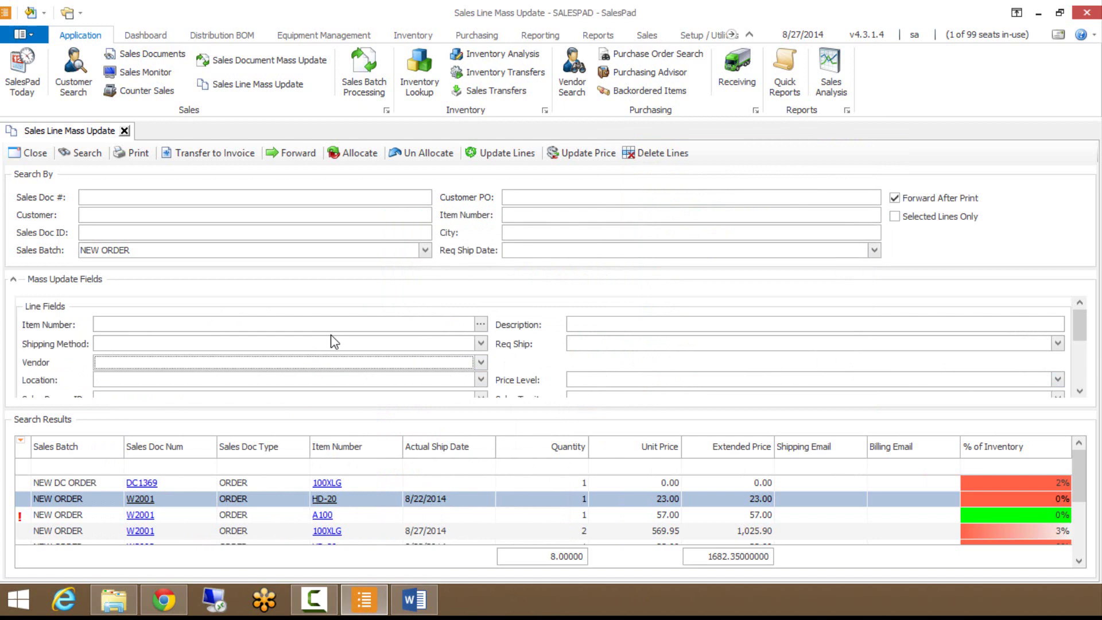
click(313, 362)
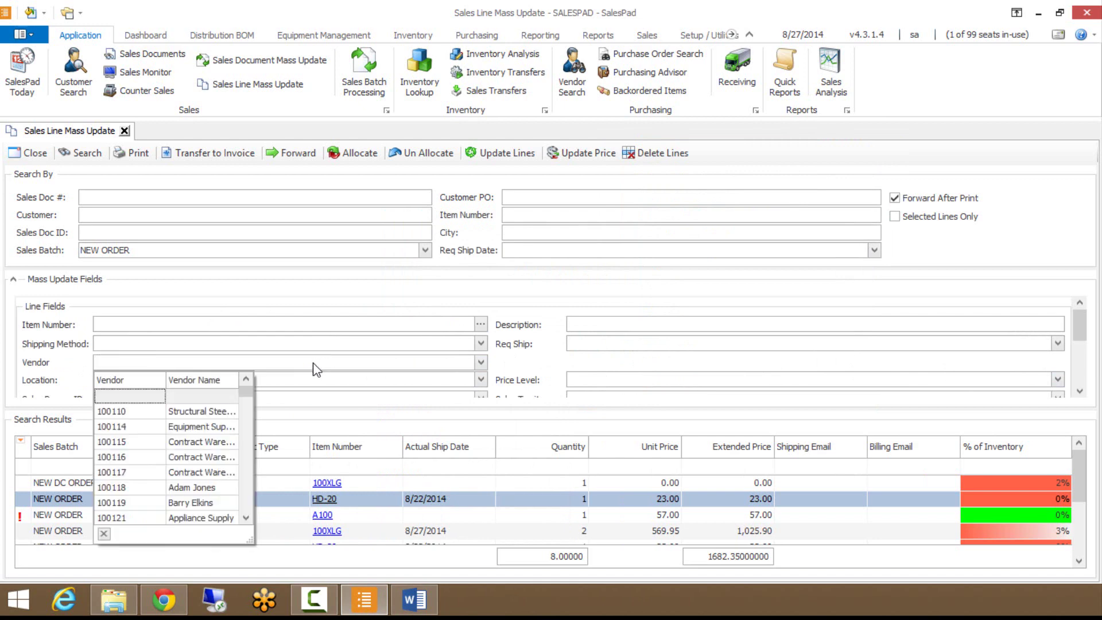
click(60, 362)
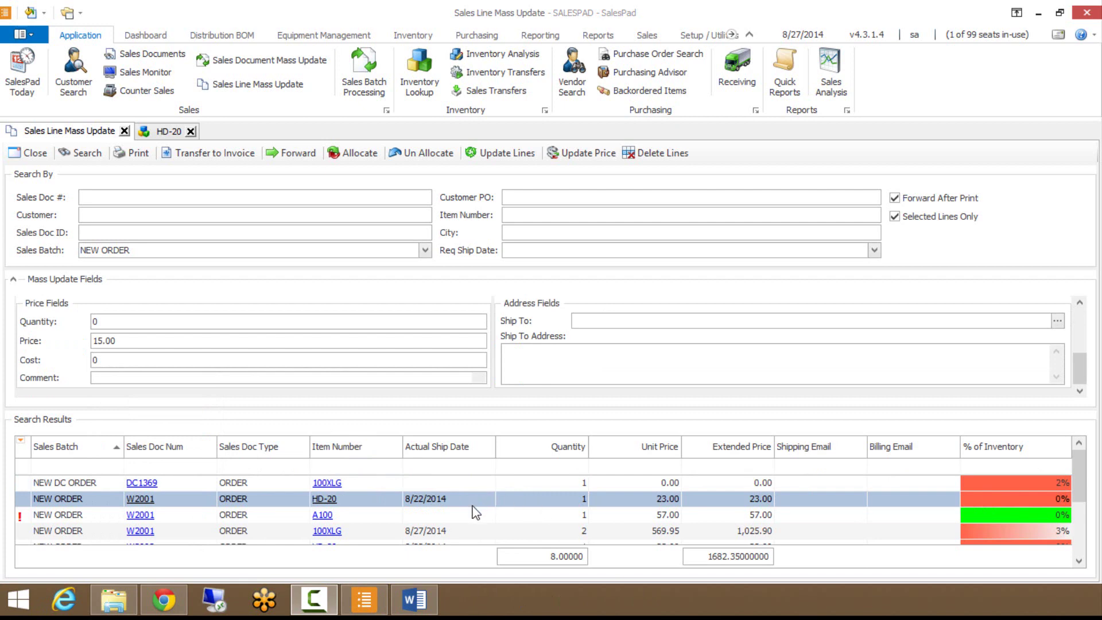
- Select the W2001 and W2003 HD-20 lines and mass-update their price from 15.00 to 20.00
click(1071, 498)
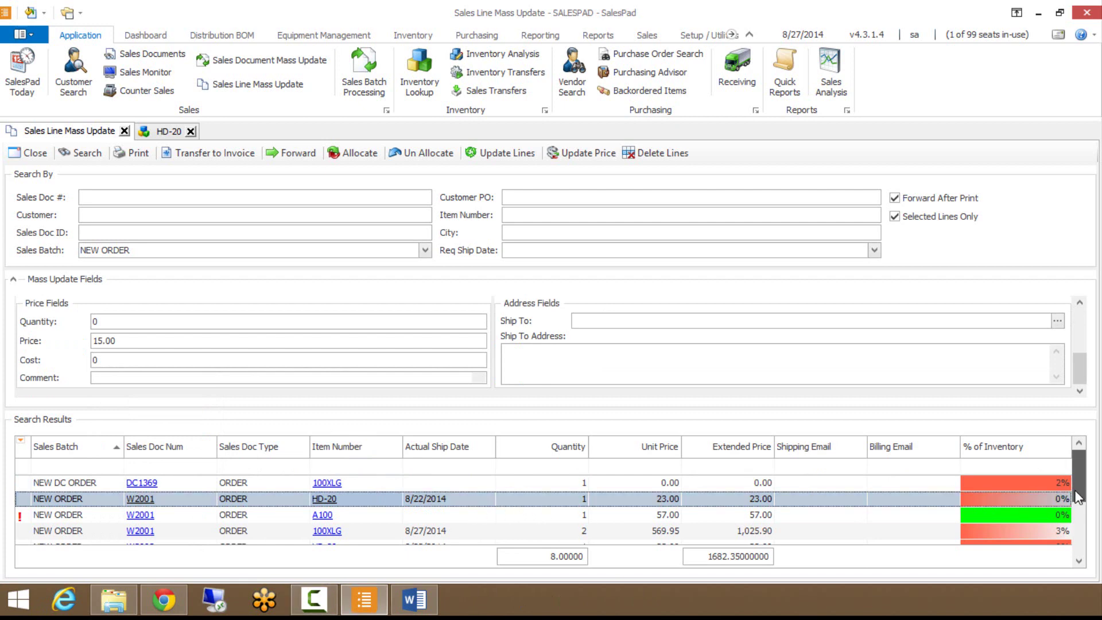
mouse_move(1075, 497)
mouse_down()
mouse_move(1079, 520)
mouse_move(1077, 473)
mouse_move(1084, 516)
mouse_up()
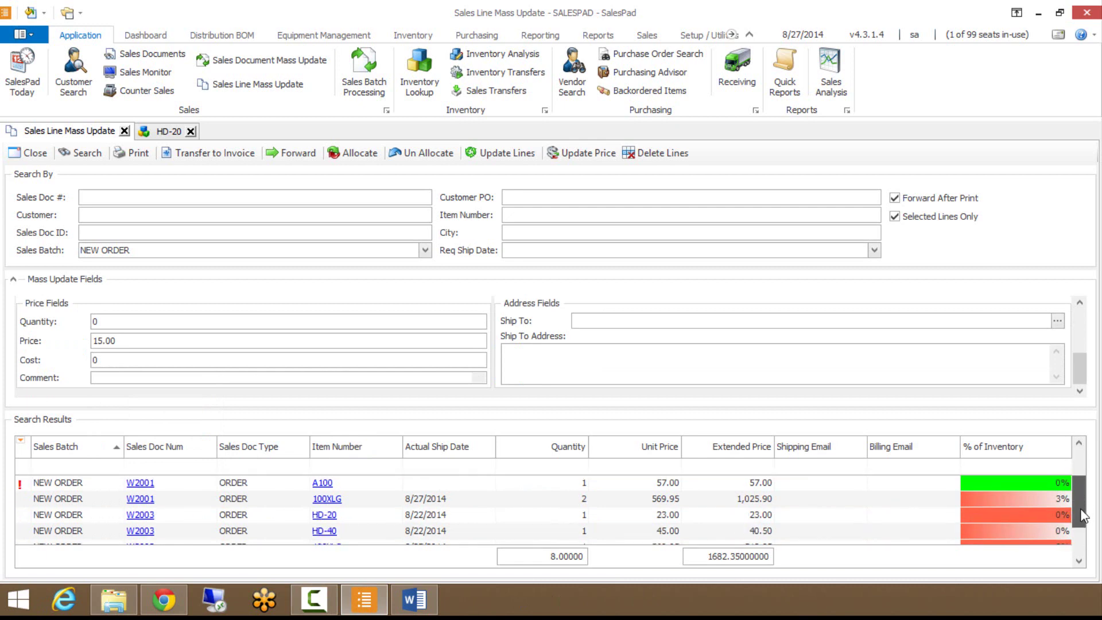
click(416, 512)
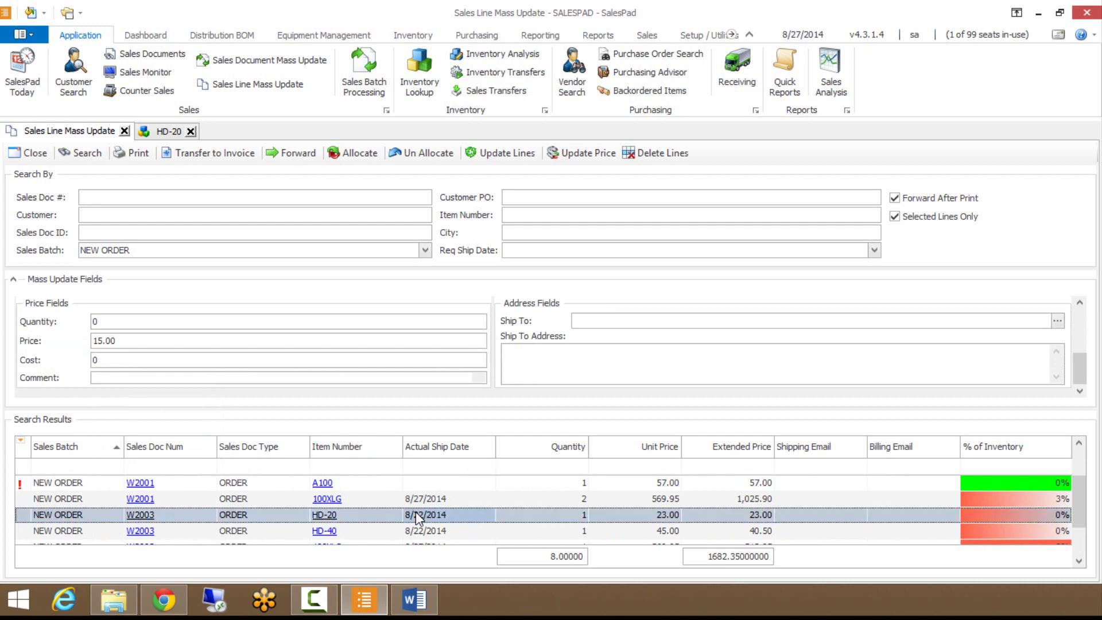
click(169, 339)
key(shift+Home)
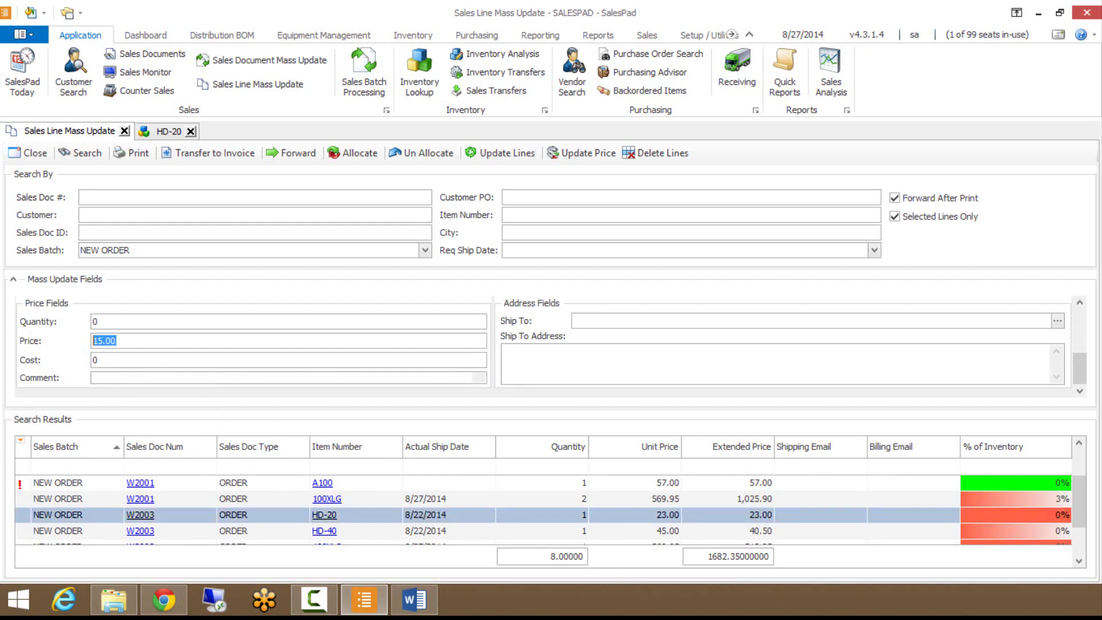
text(20)
click(485, 153)
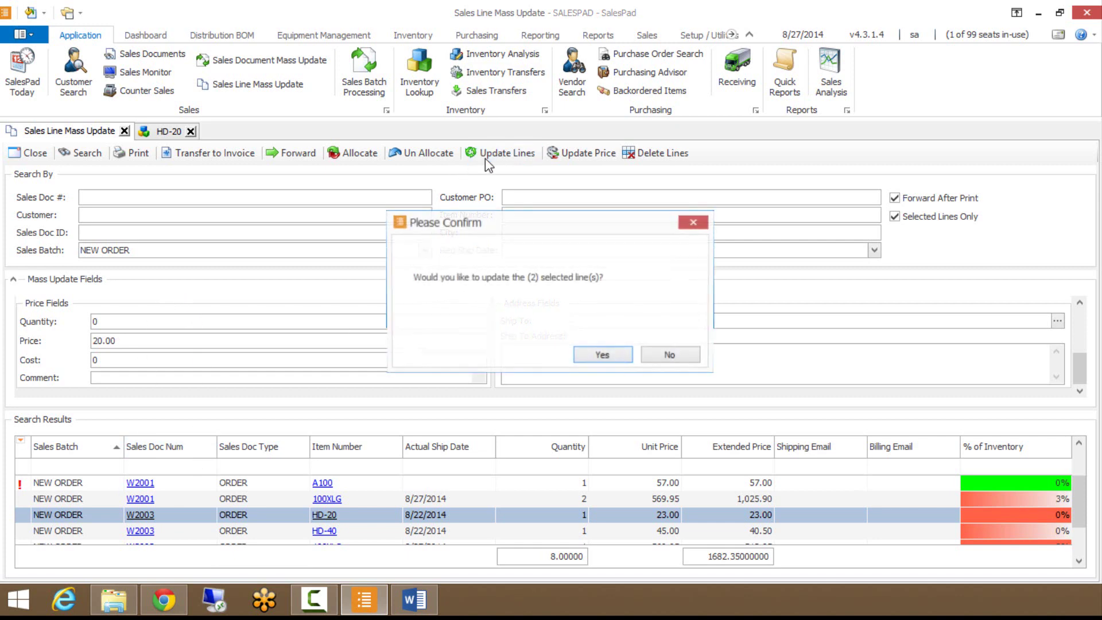
click(595, 349)
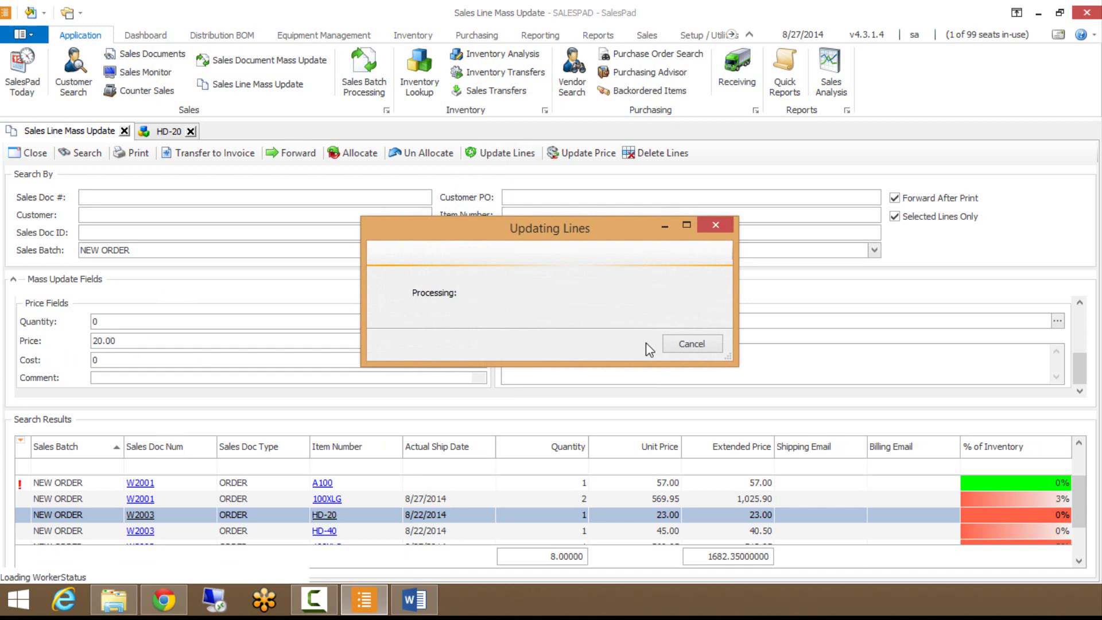
click(697, 345)
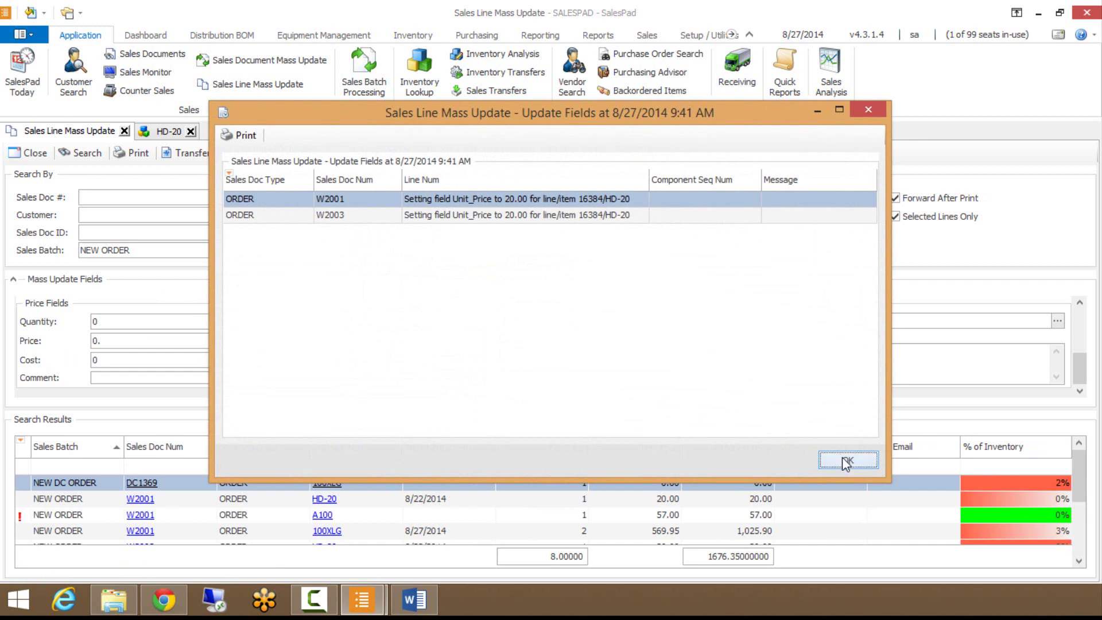
click(842, 457)
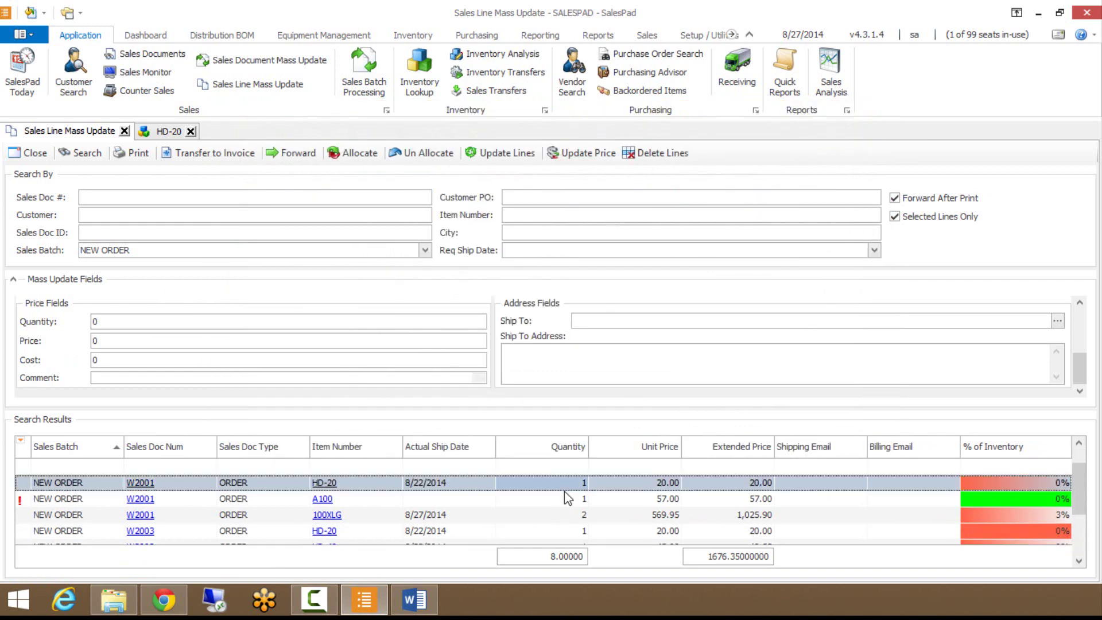
- Run Update Price on both HD-20 lines, returning them from 20.00 to 23.00
scroll(565, 498, down, 1)
scroll(560, 501, up, 2)
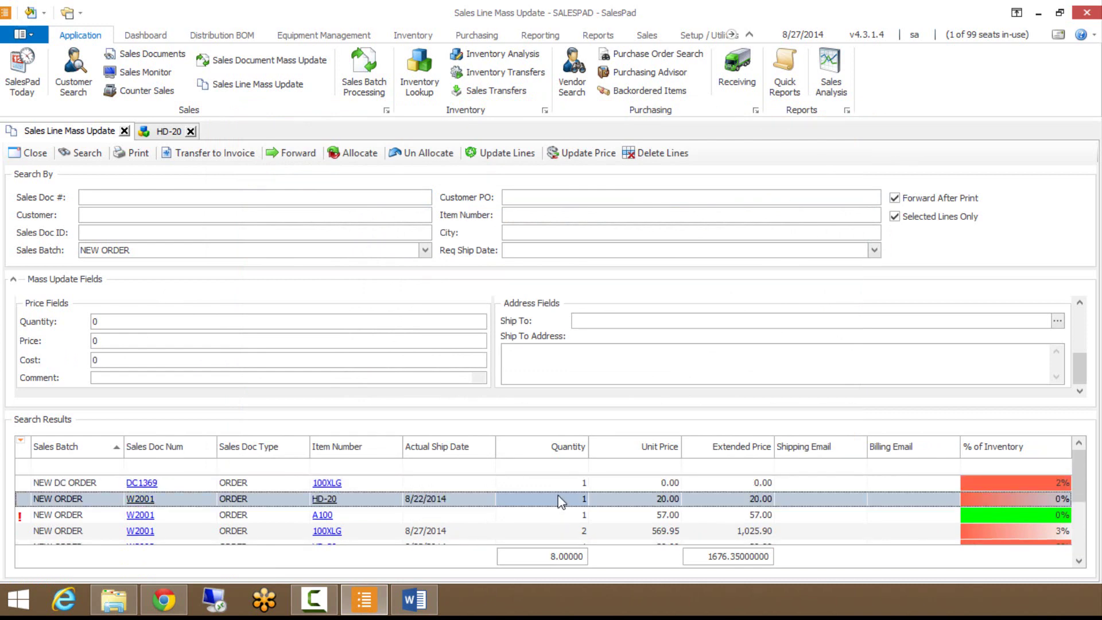
scroll(561, 501, down, 2)
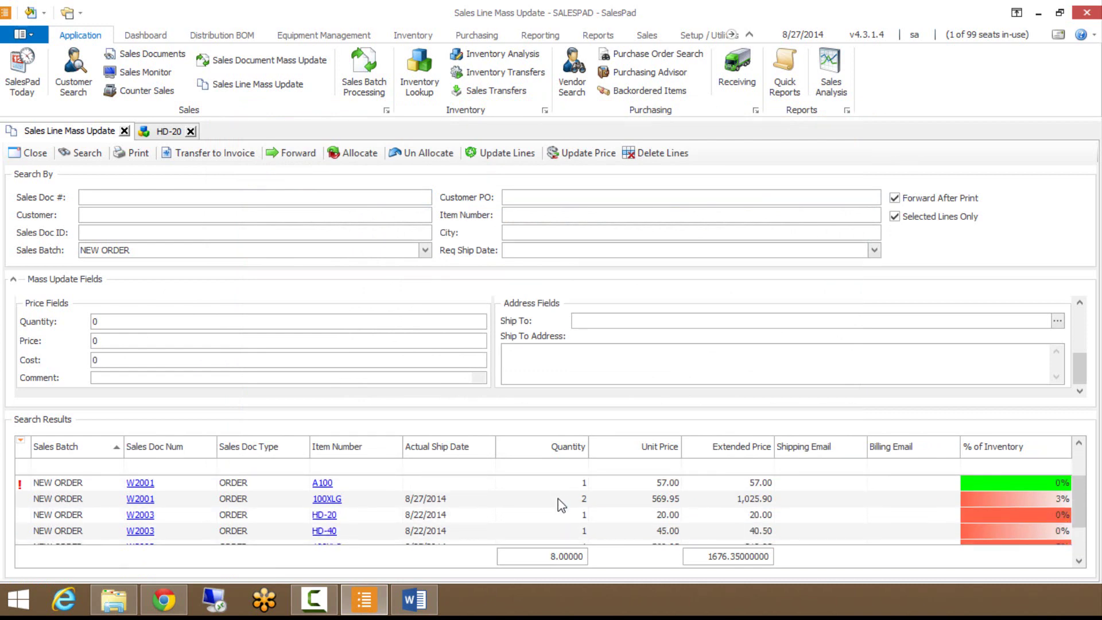
click(559, 515)
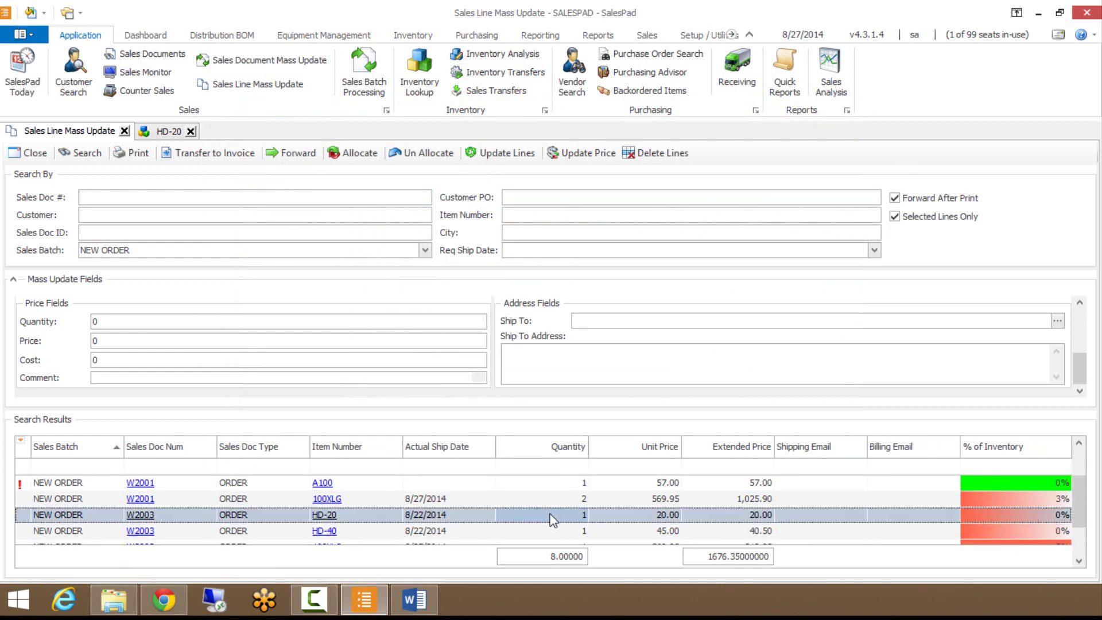
click(562, 154)
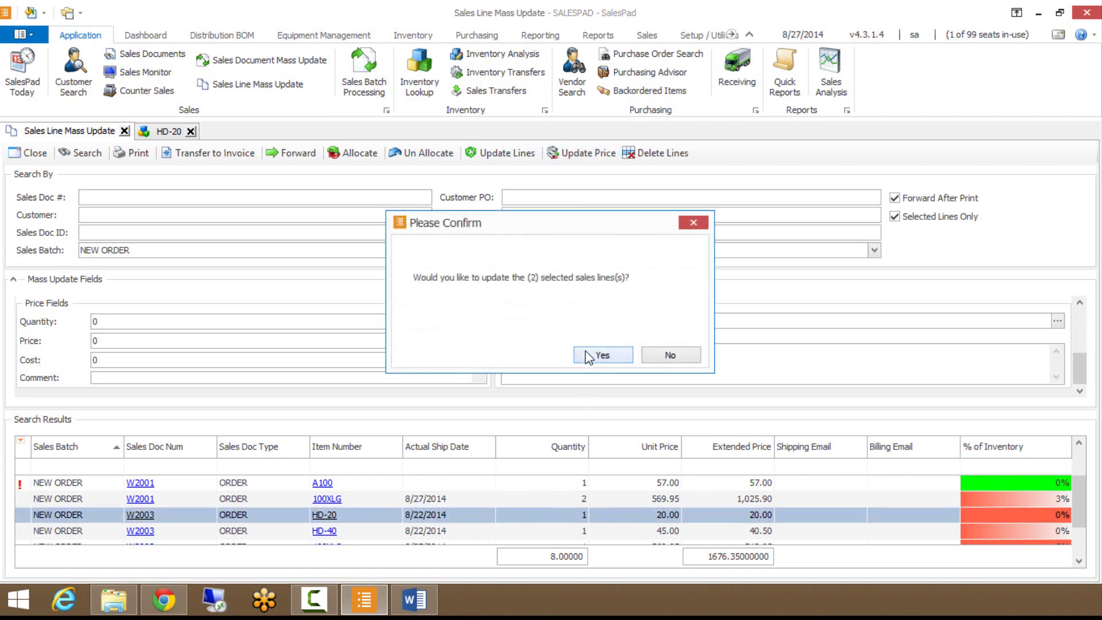
click(588, 355)
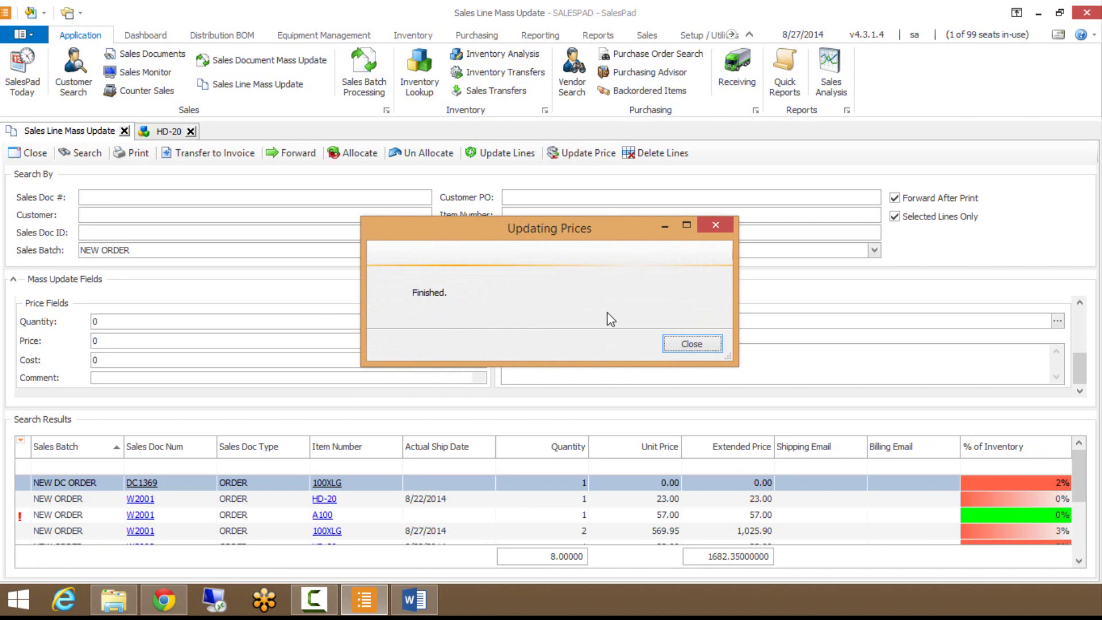
click(680, 344)
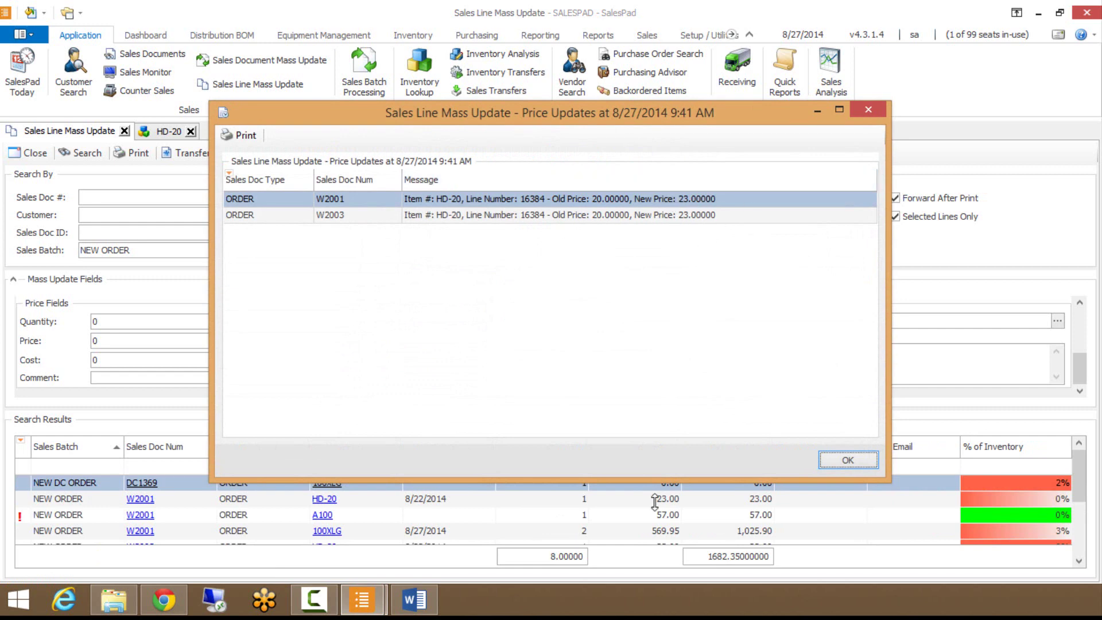
click(844, 459)
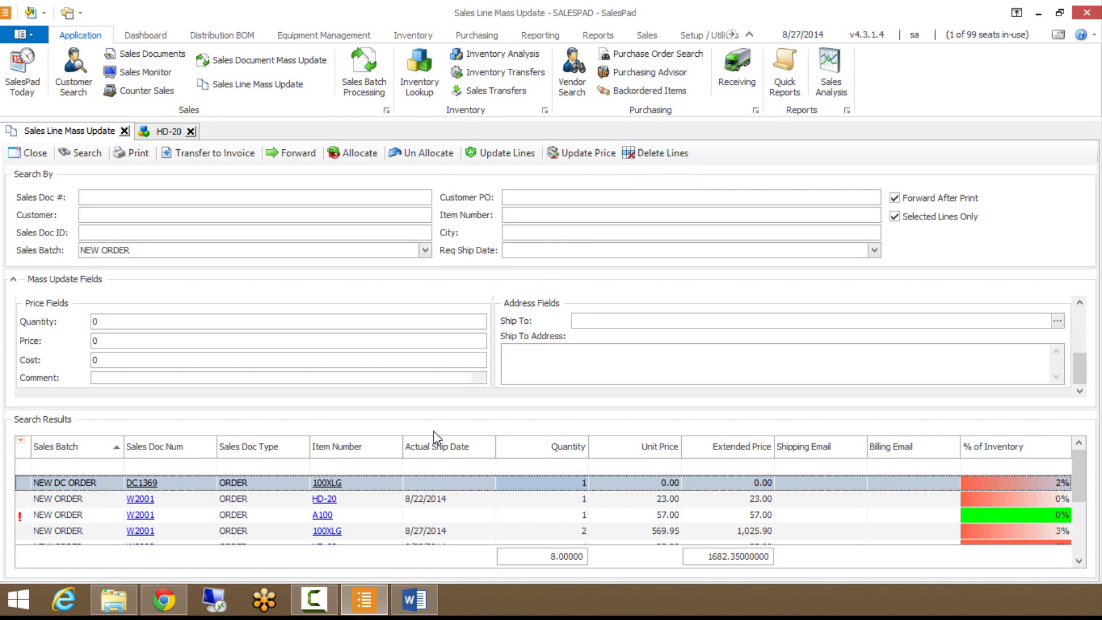
- Select the three 100XLG lines on orders W2003, W2001 and DC1369 together
click(212, 517)
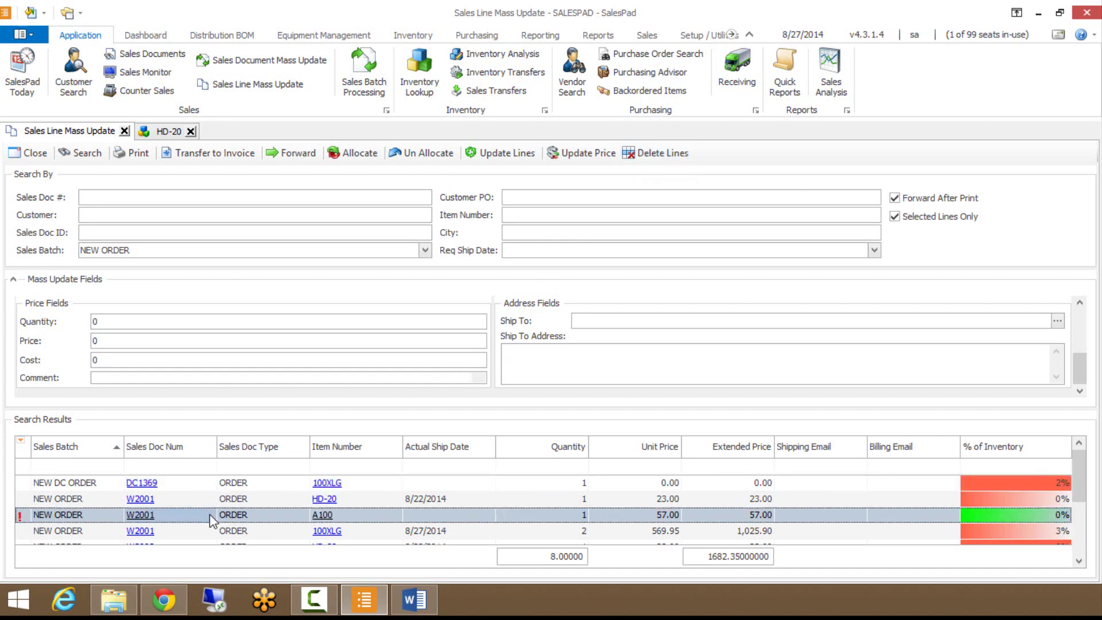
scroll(212, 516, down, 2)
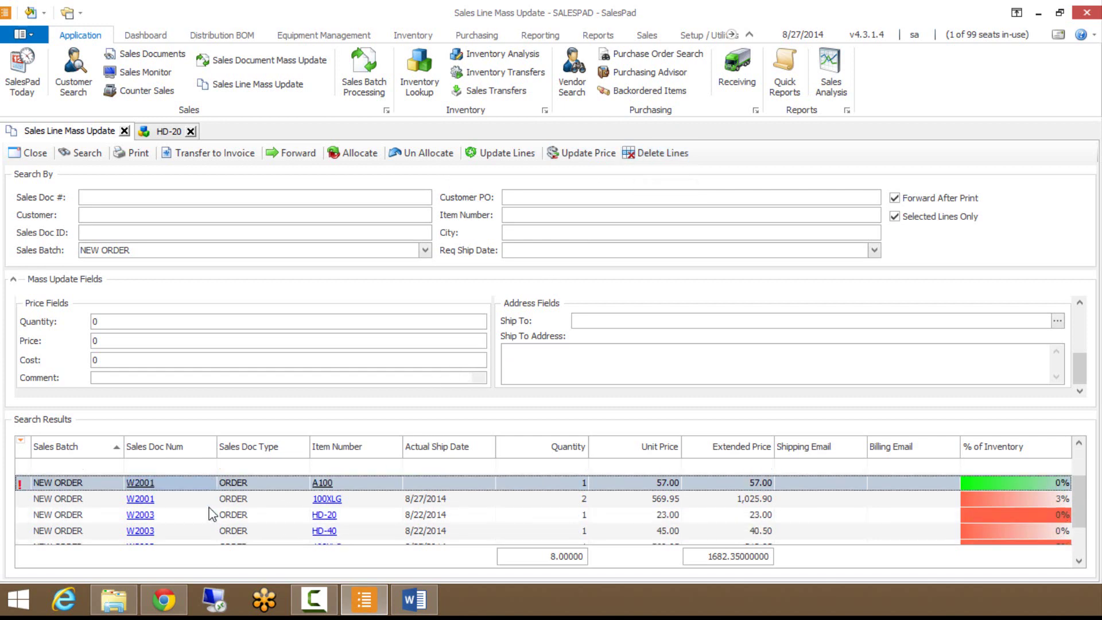
scroll(212, 513, down, 1)
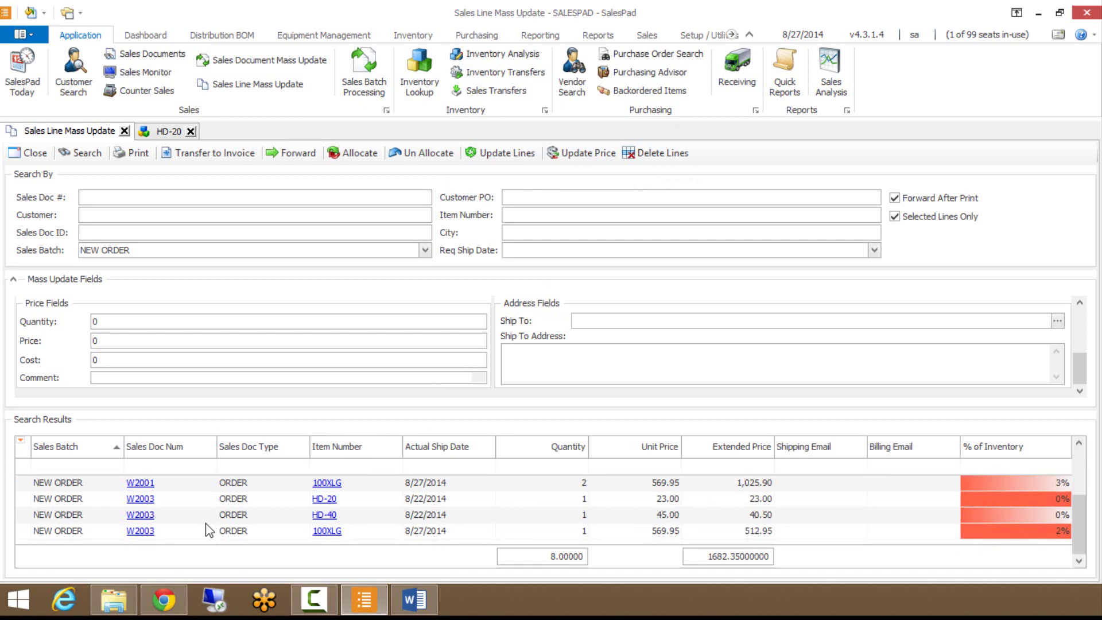
click(205, 529)
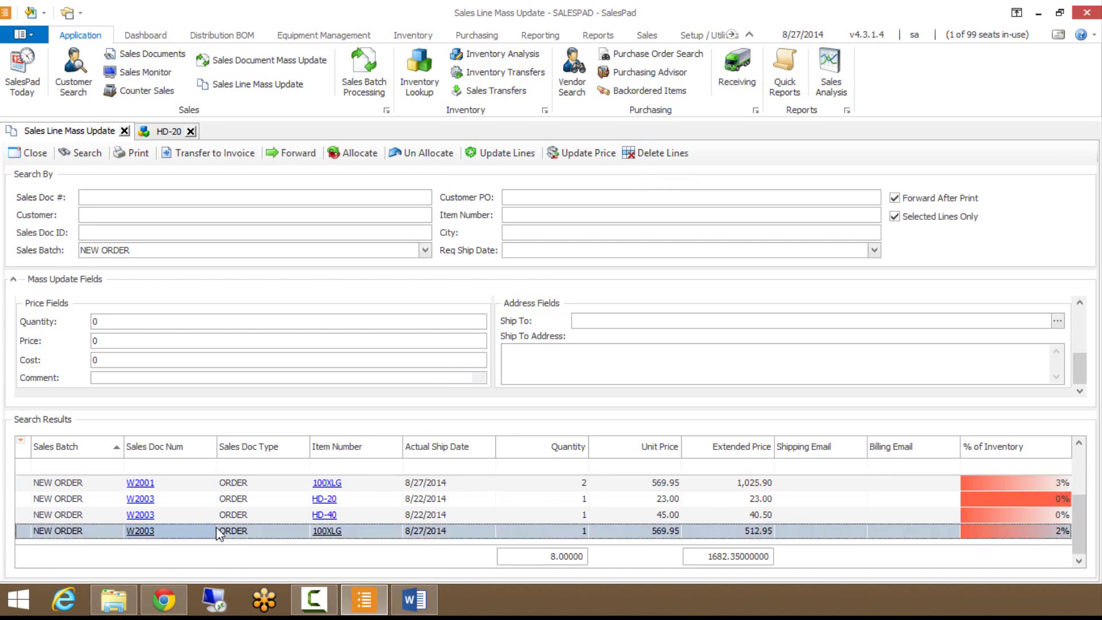
click(202, 481)
scroll(201, 480, up, 3)
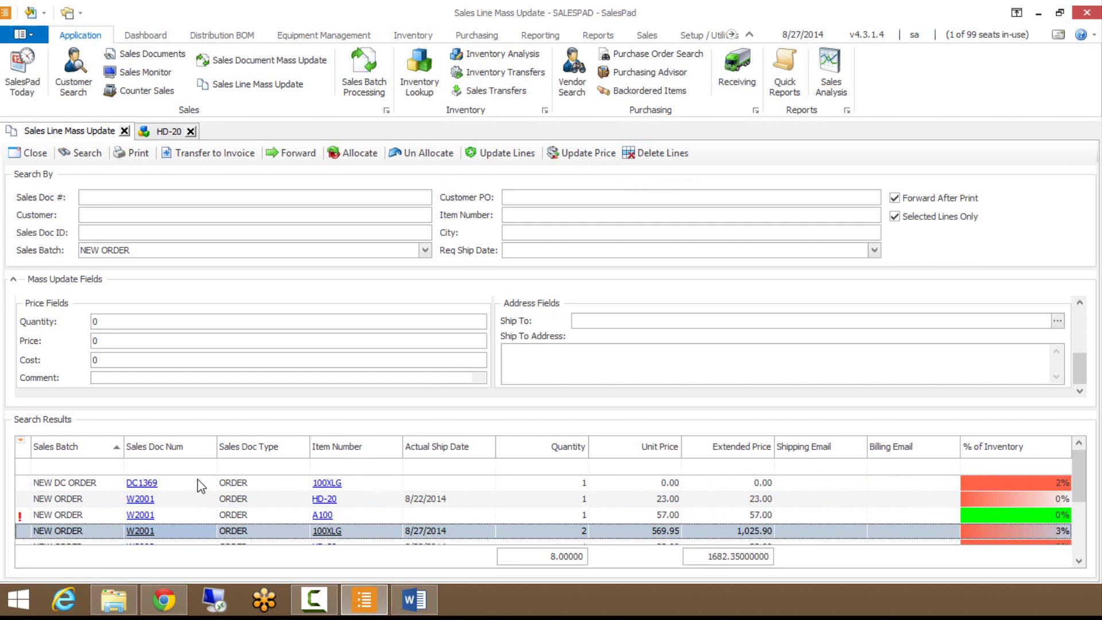
ctrl+click(200, 484)
scroll(197, 479, down, 3)
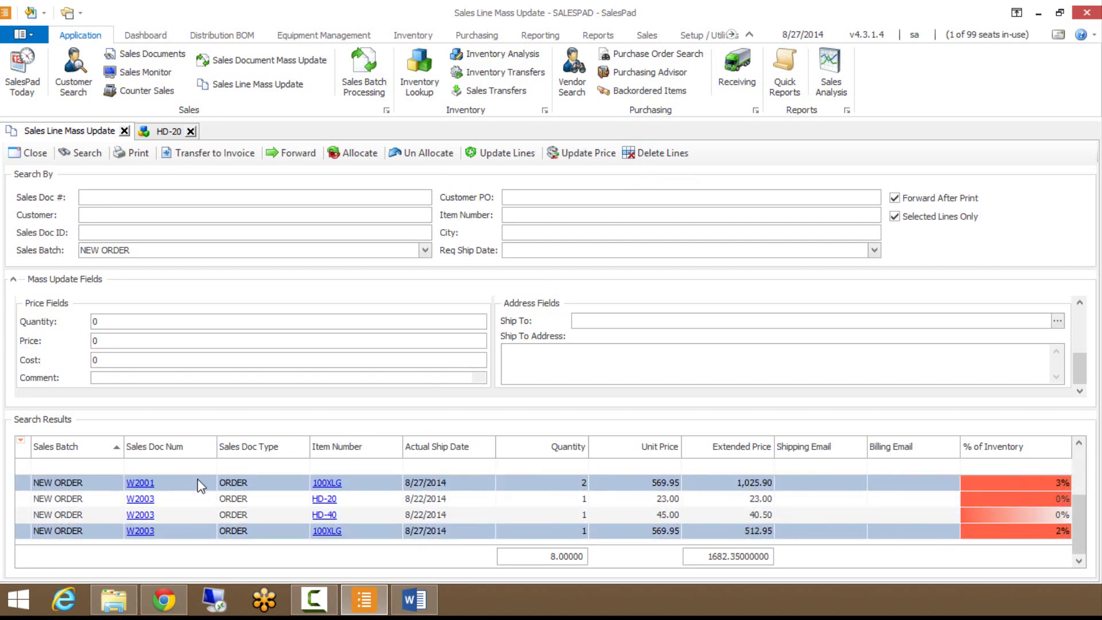
scroll(201, 482, up, 3)
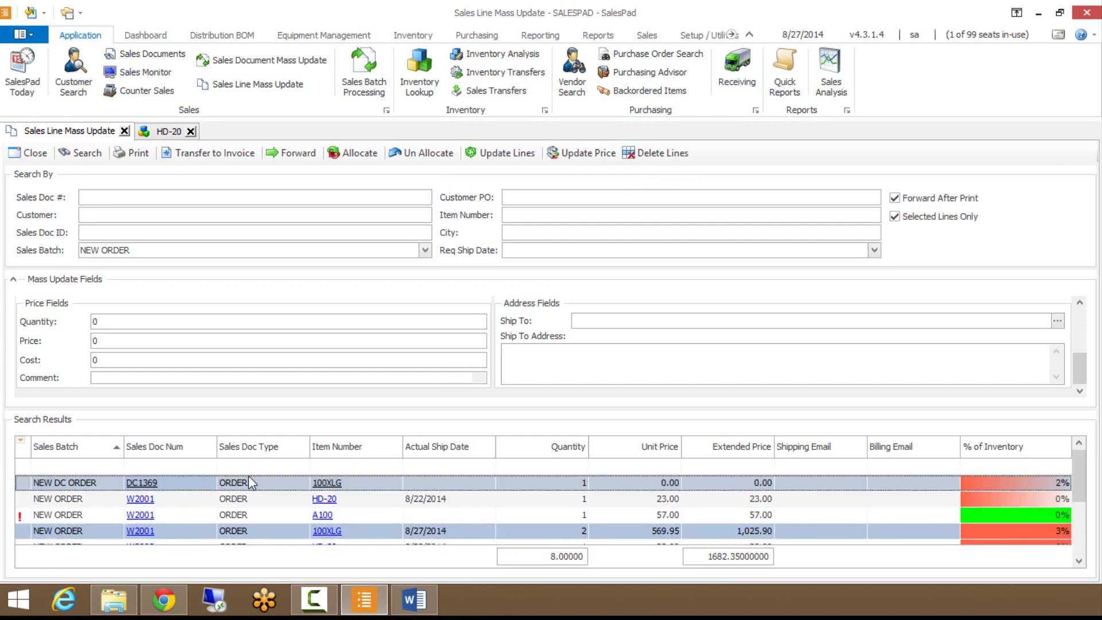
- Delete the selected 100XLG lines, confirm, and dismiss the progress and Delete Lines report
click(631, 153)
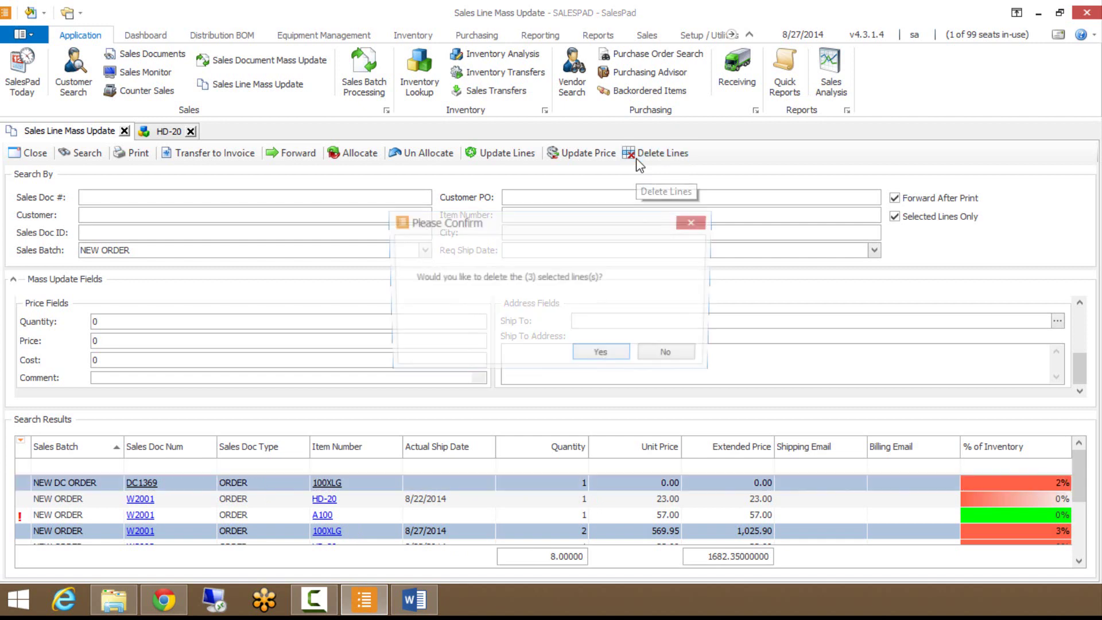
click(598, 357)
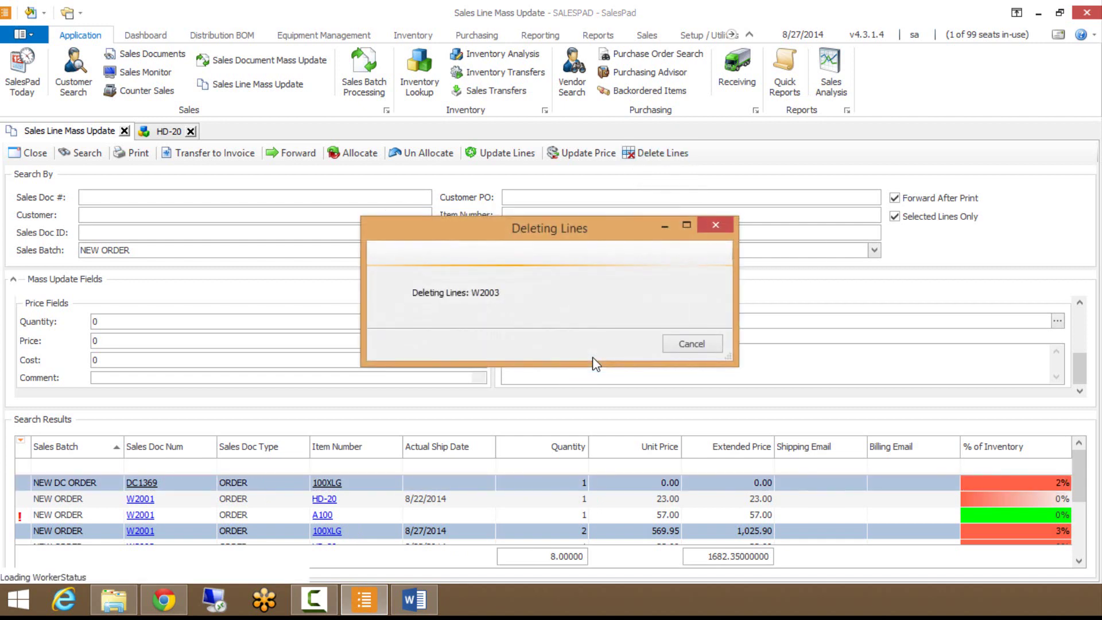
click(692, 344)
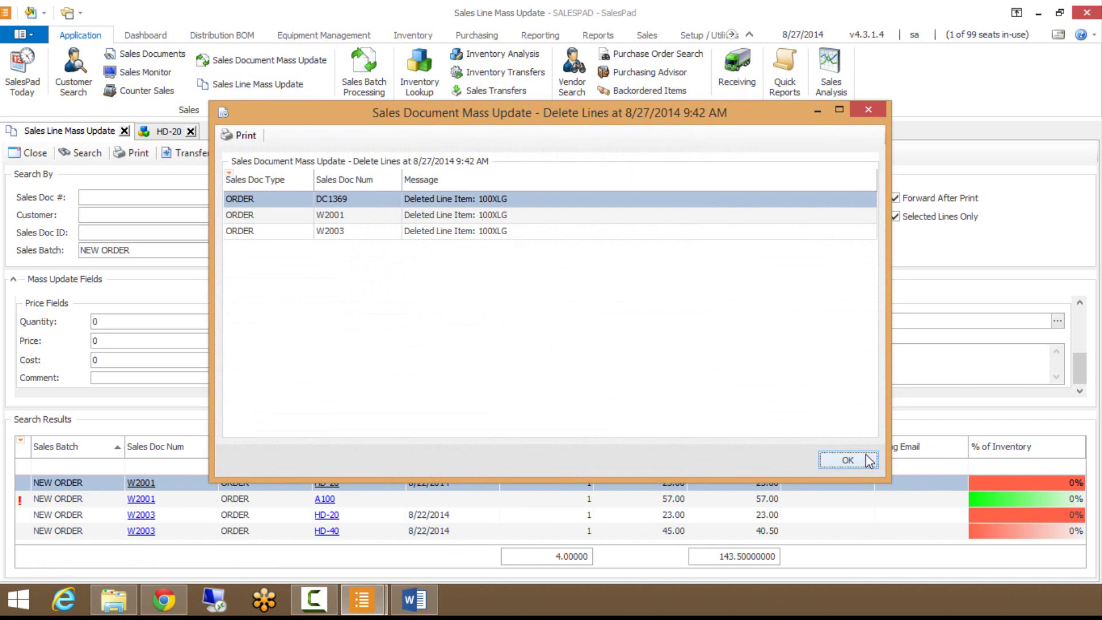
click(848, 460)
click(224, 516)
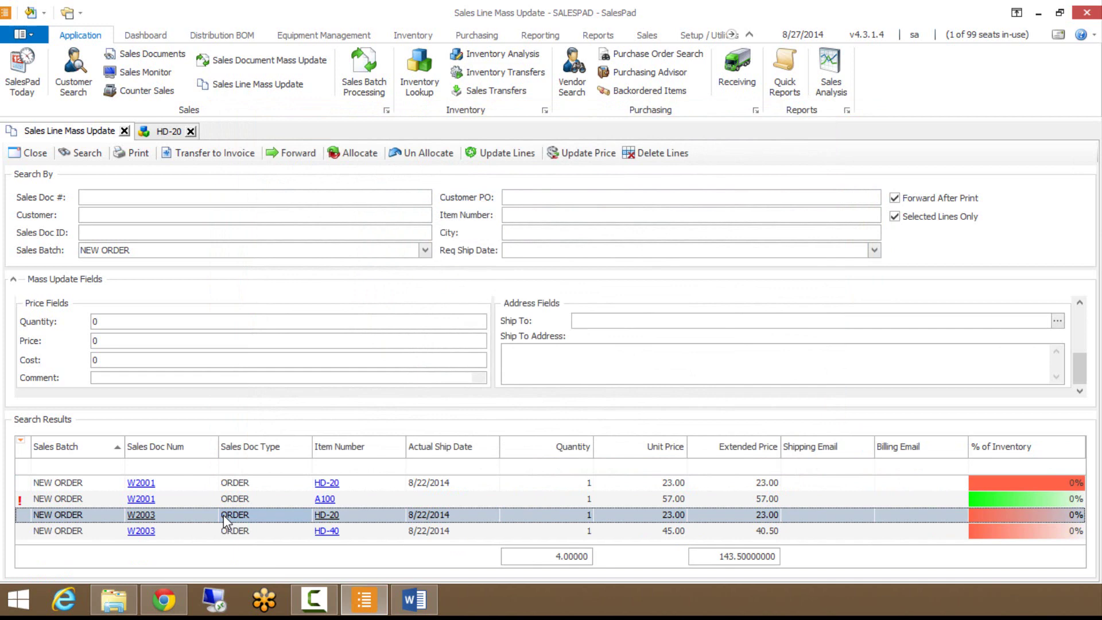
click(142, 515)
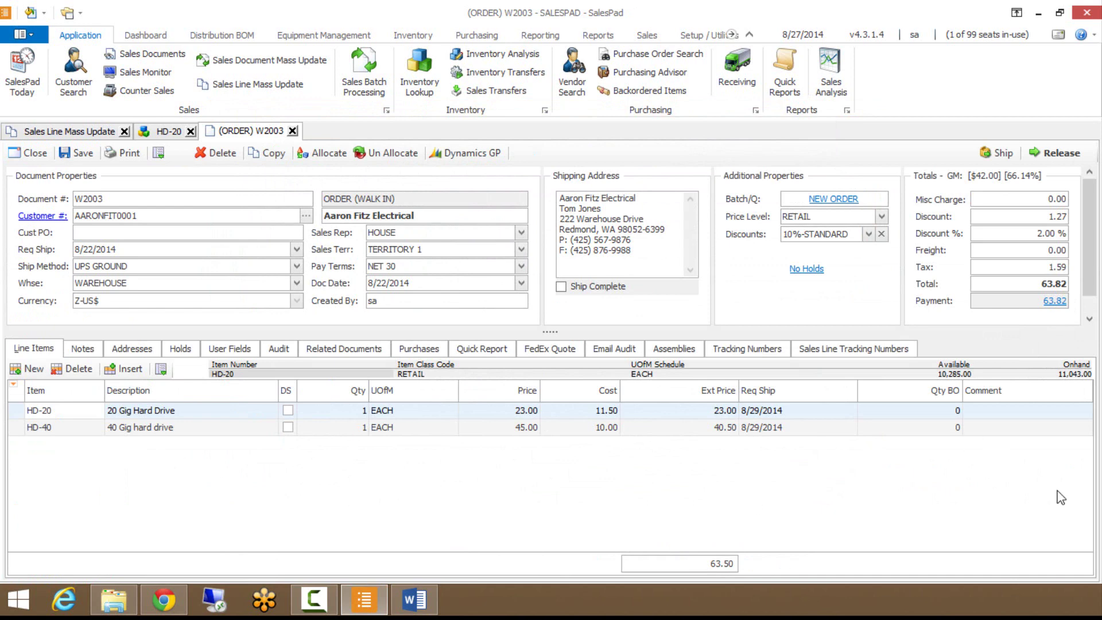
click(293, 131)
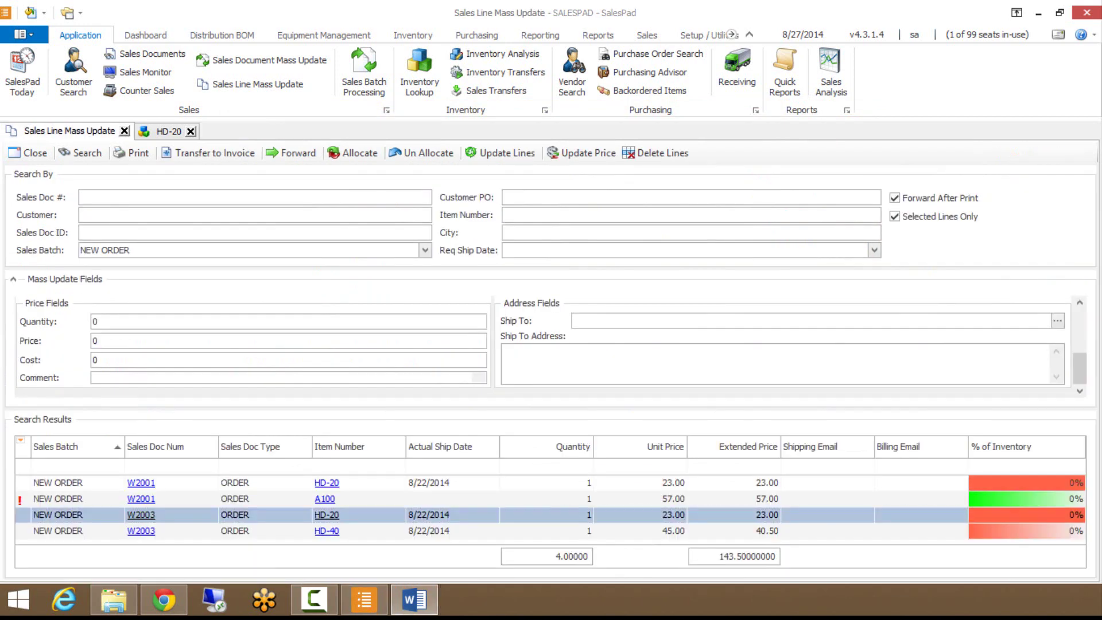